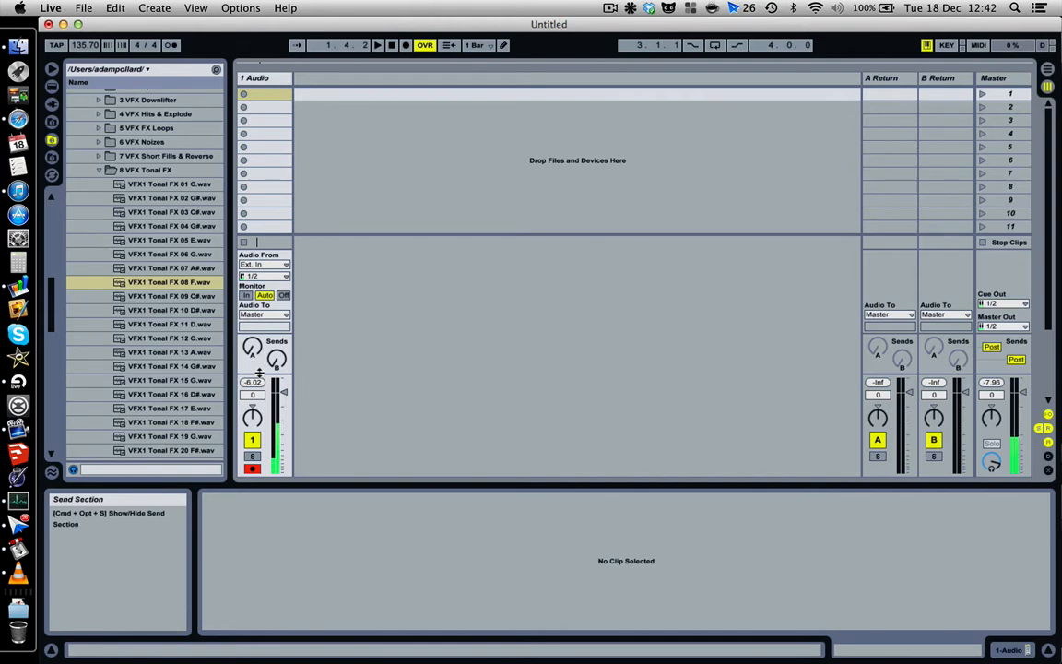
- Resize the mixer section taller so the tracks show numeric peak levels and volume values, and select track 1's volume value
drag(275, 379, 275, 406)
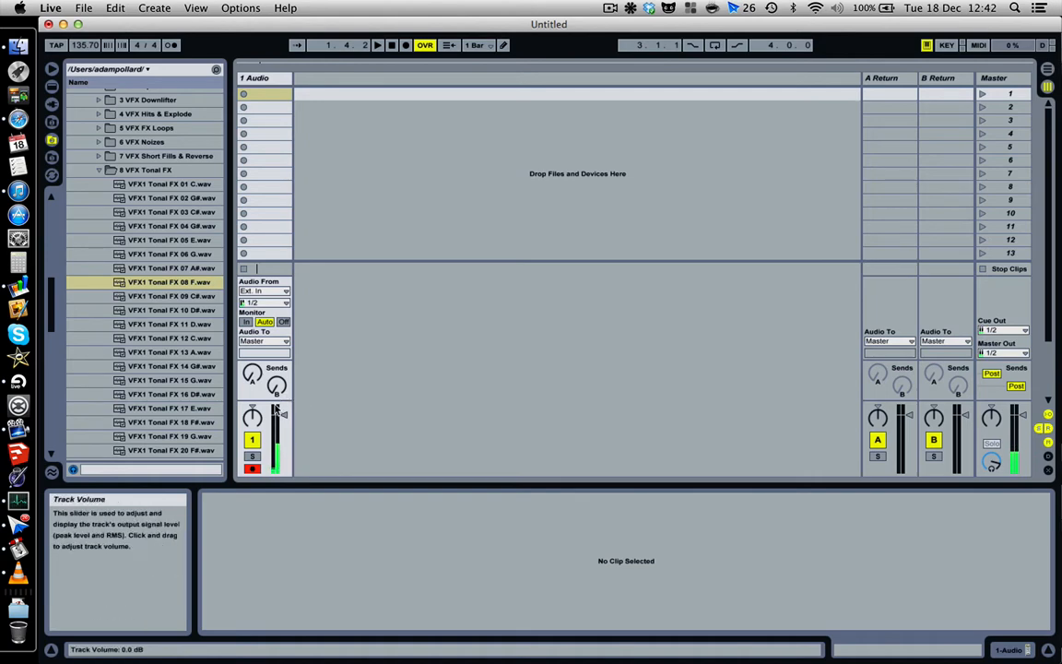
mouse_move(275, 395)
mouse_down()
mouse_move(272, 362)
mouse_move(262, 412)
mouse_move(284, 381)
mouse_up()
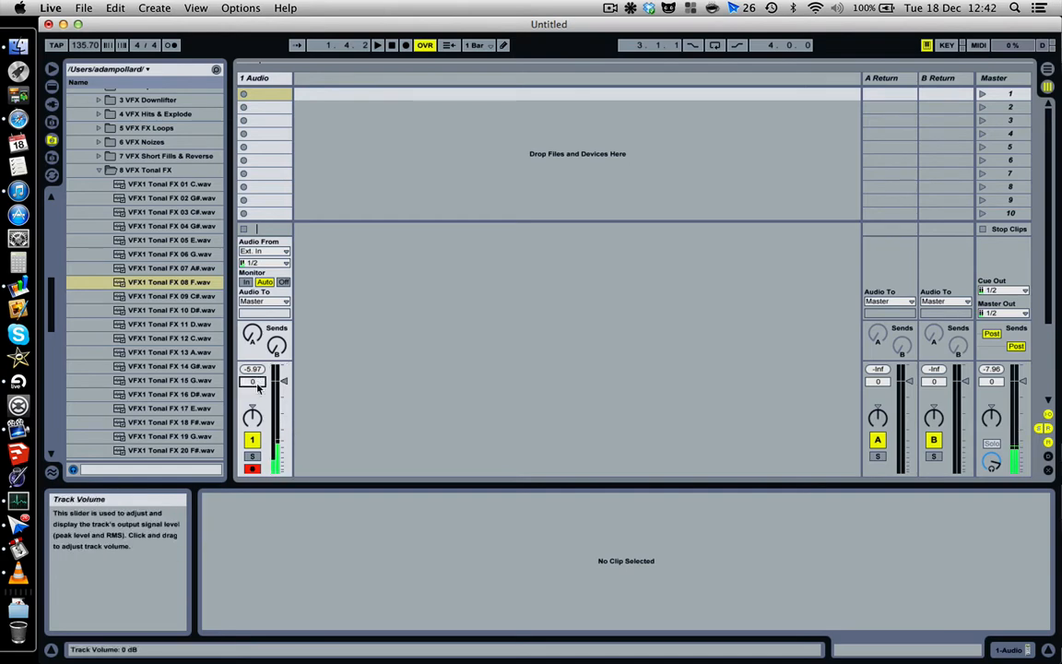
drag(258, 384, 257, 389)
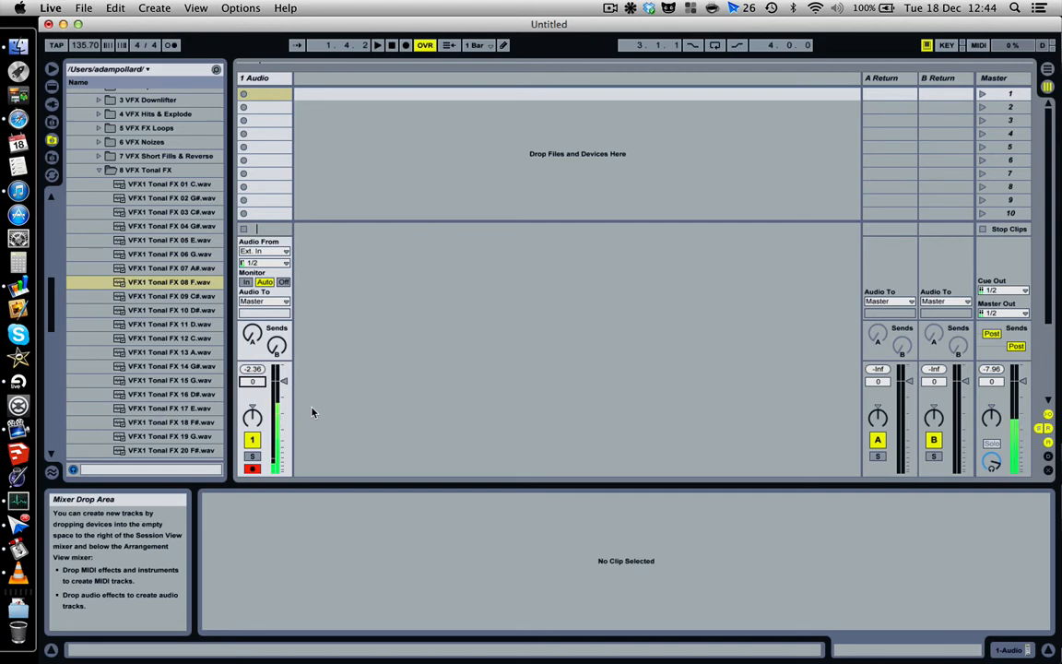
click(612, 7)
click(612, 8)
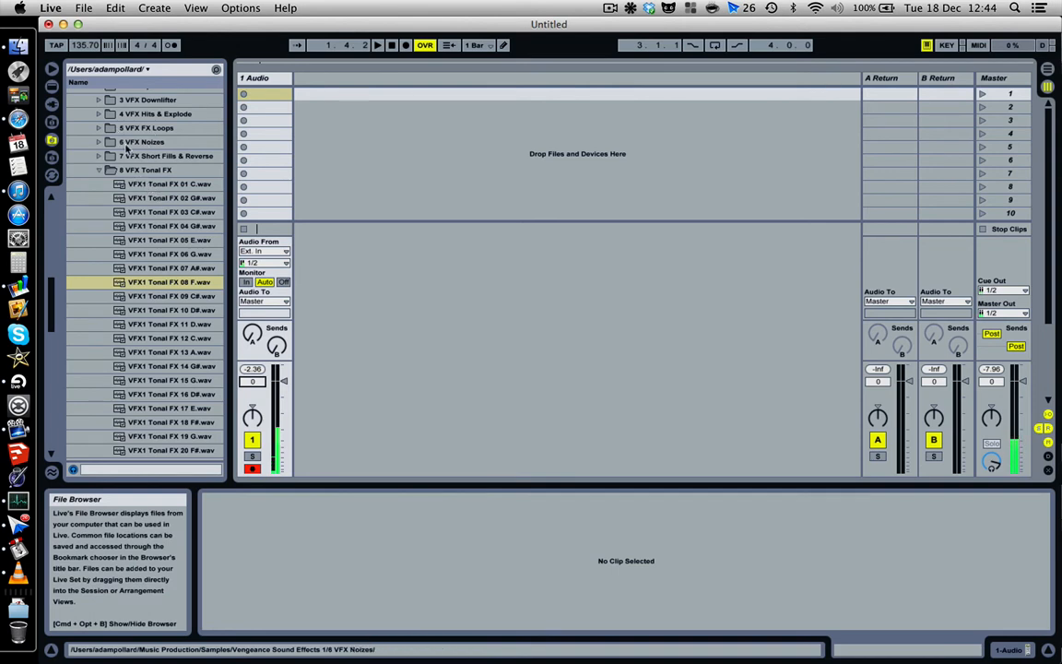
- Place the sample VFX1 Tonal FX 25 E.wav on a new audio track and lower that track's volume to about -13 dB
scroll(156, 297, down, 5)
drag(189, 389, 282, 88)
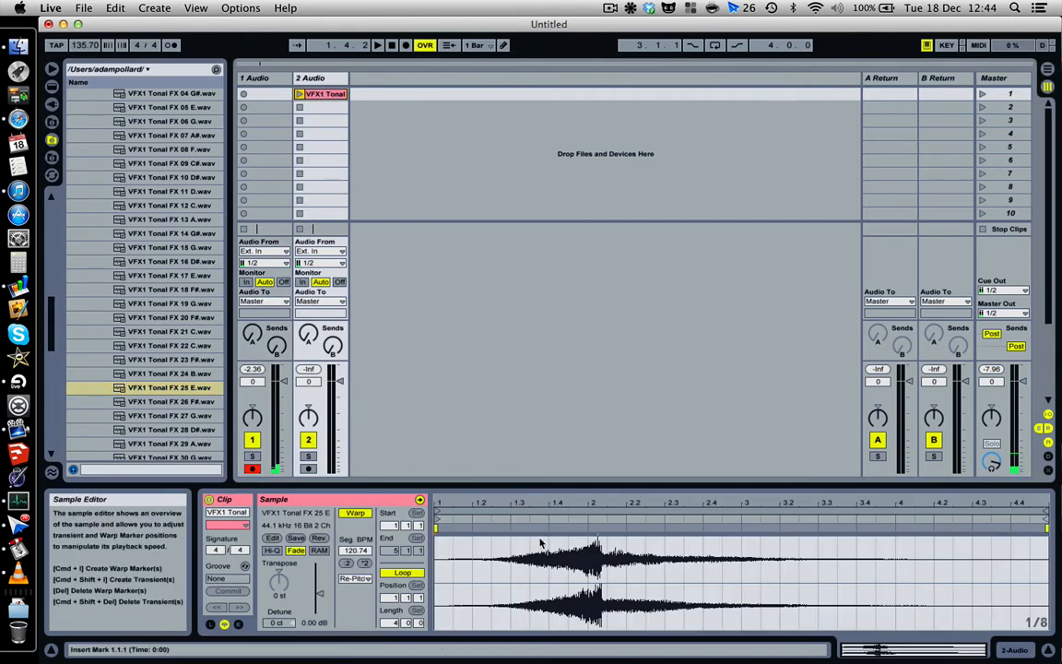
drag(339, 381, 340, 417)
- Audition the Tonal FX clip on track 2, stop it and turn off its looping
click(298, 94)
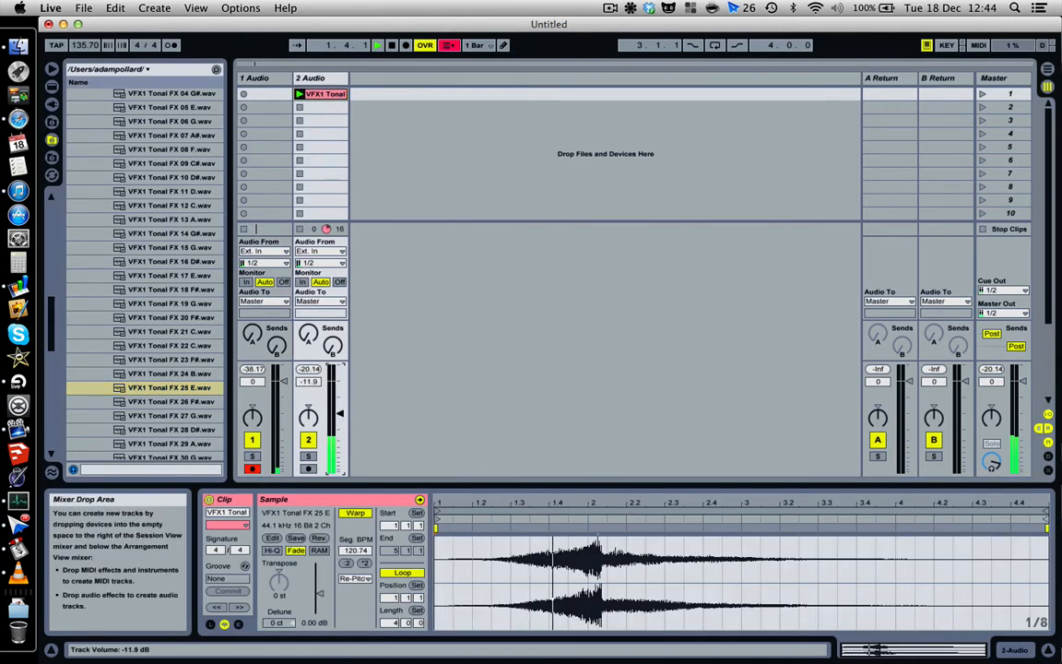
click(1014, 649)
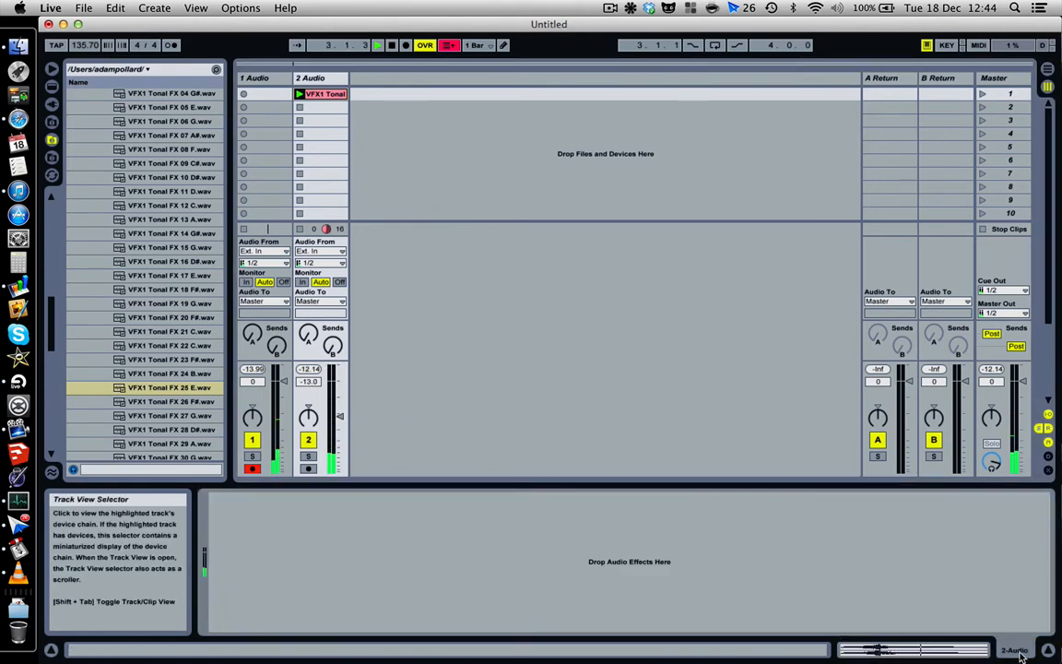
click(299, 108)
key(space)
key(space)
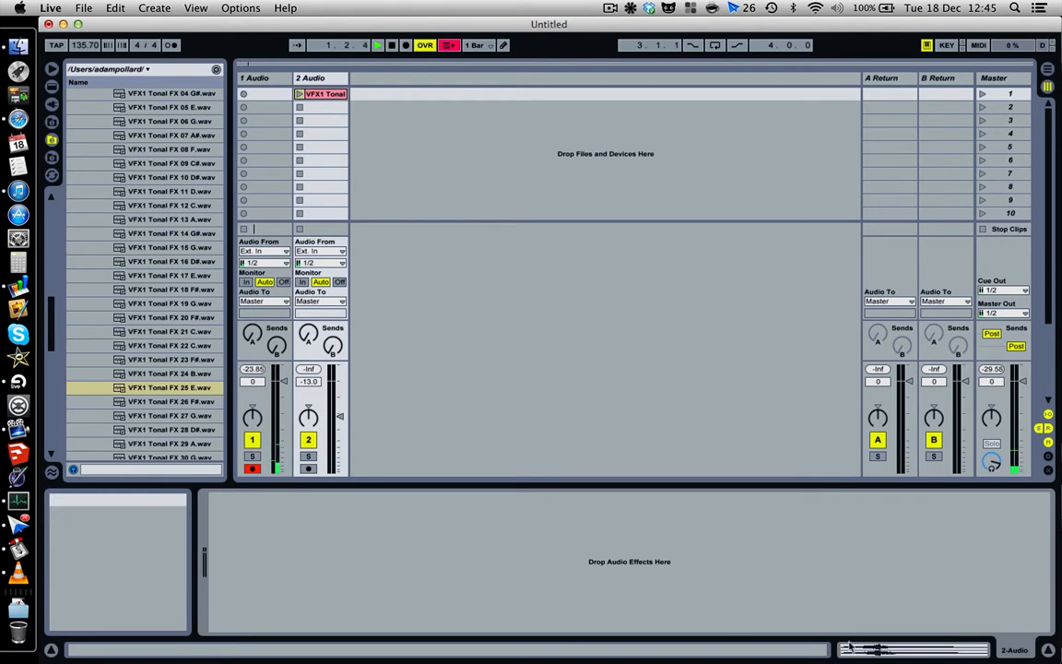
click(855, 651)
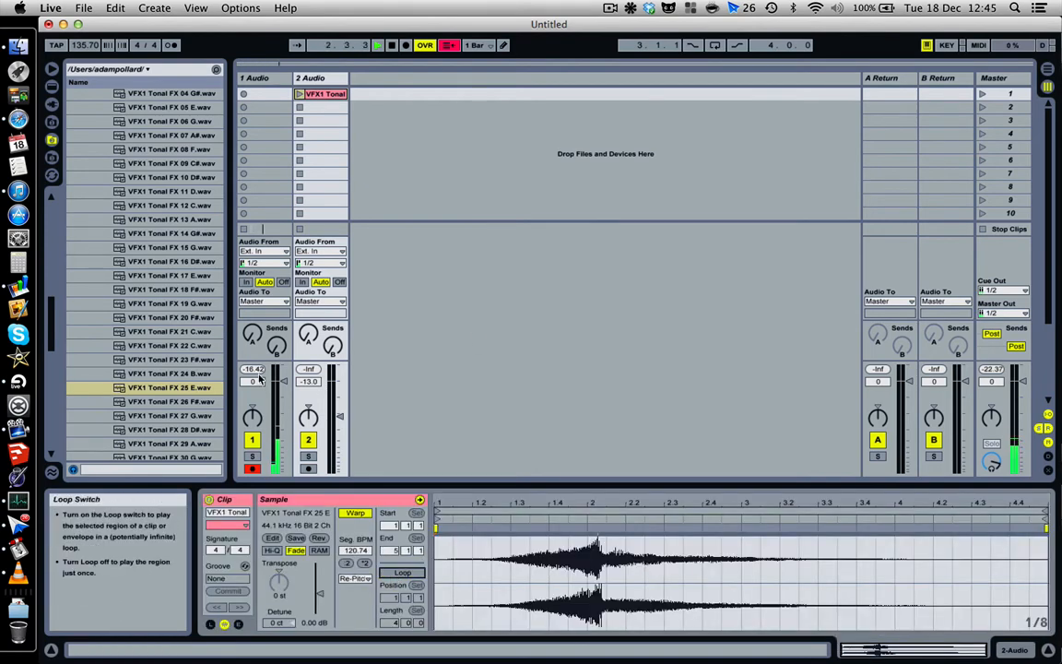
- Add a Utility effect to track 2 and set its width to 200%
click(52, 86)
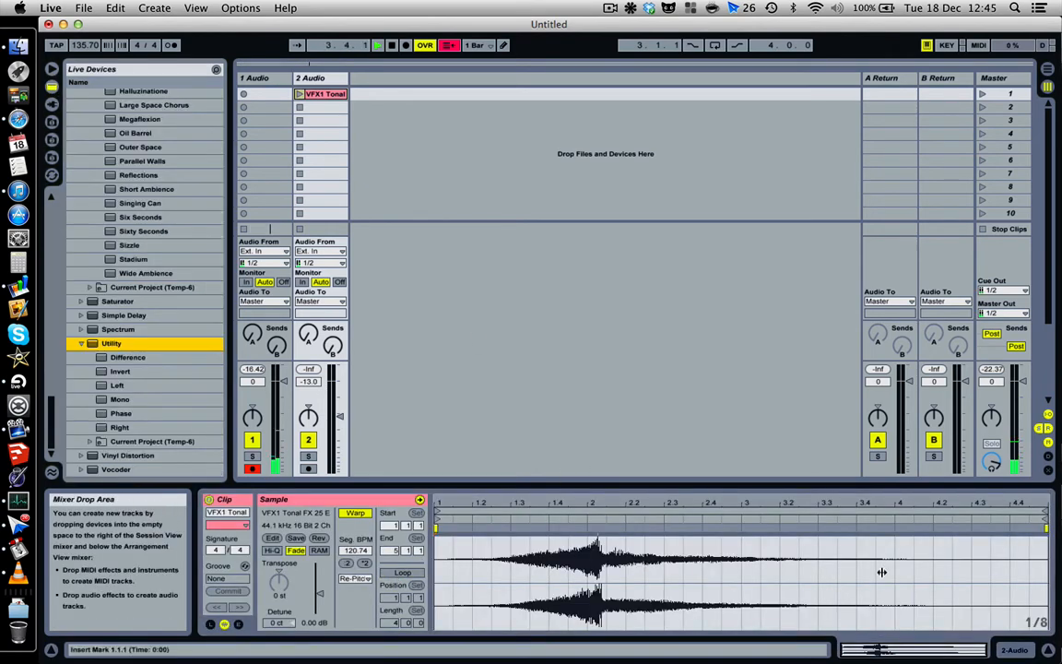
click(1017, 651)
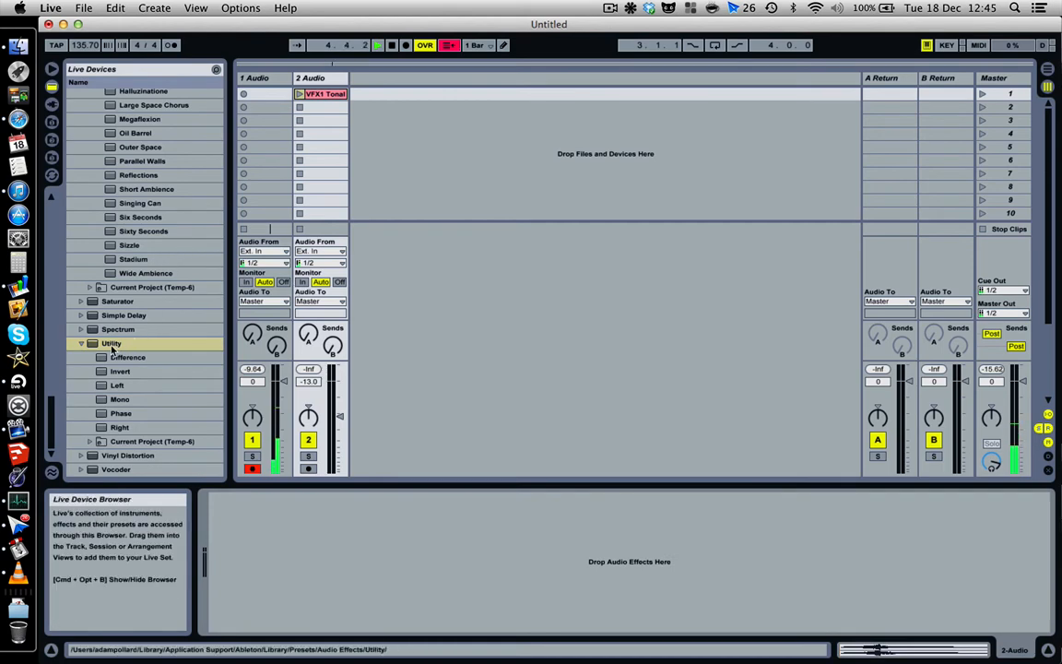
drag(93, 343, 335, 579)
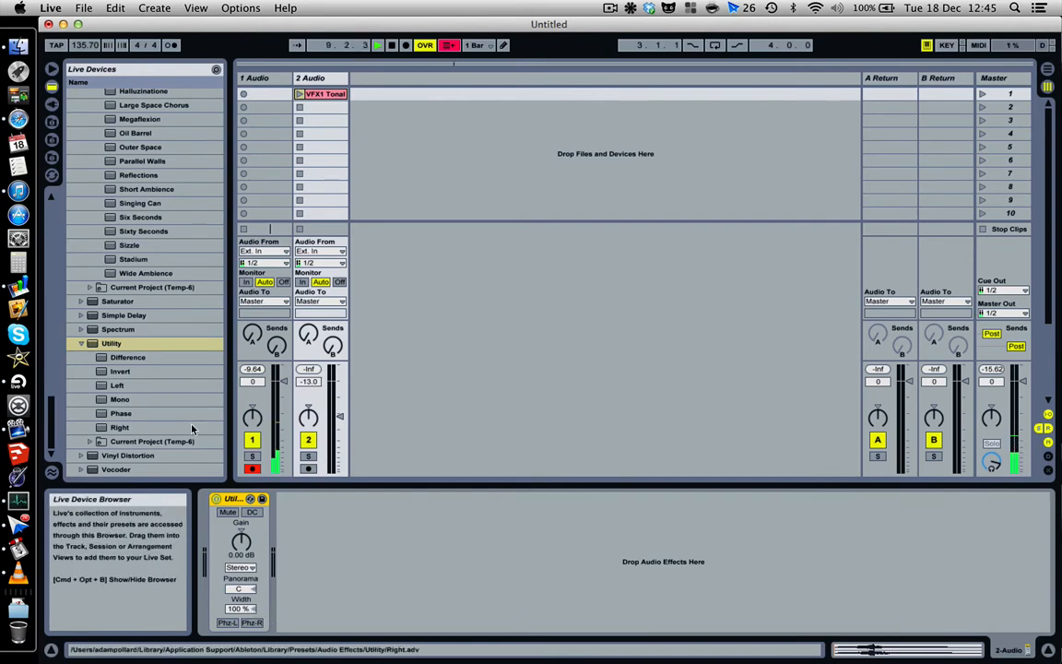
click(239, 609)
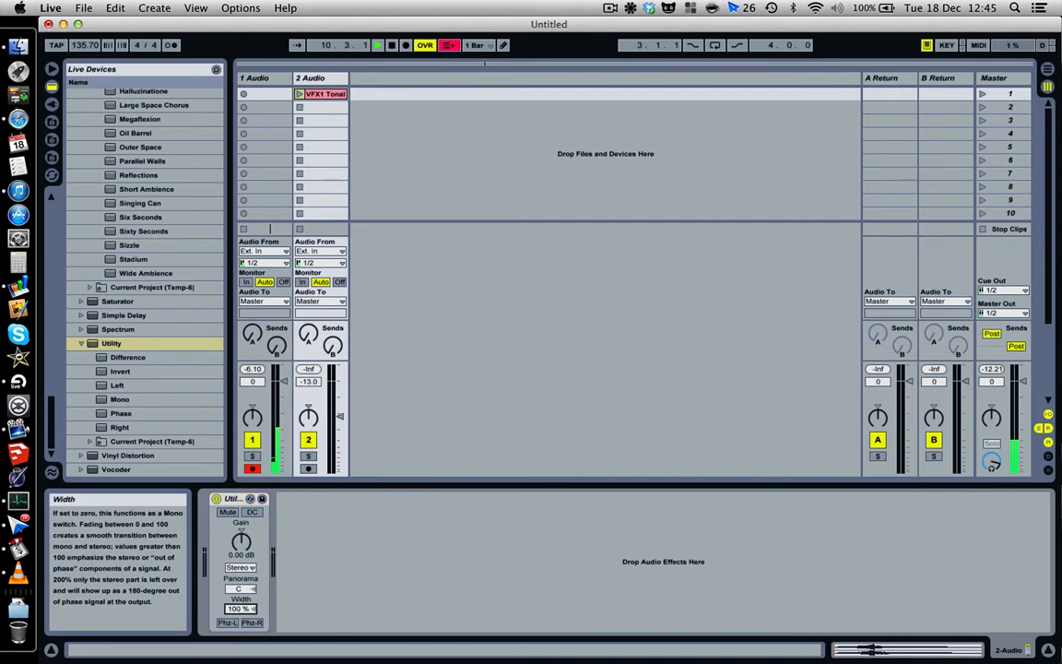
drag(239, 609, 239, 542)
- Play the Tonal FX clip through the Utility effect and reduce the effect's width to 62%
click(299, 95)
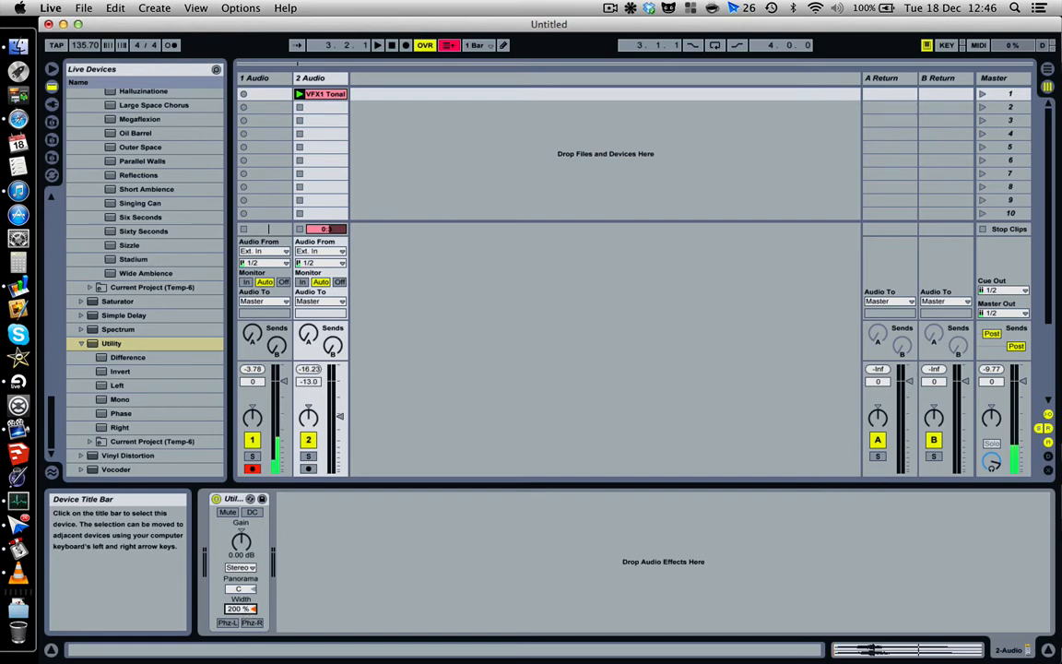
drag(245, 613, 246, 636)
drag(240, 608, 240, 638)
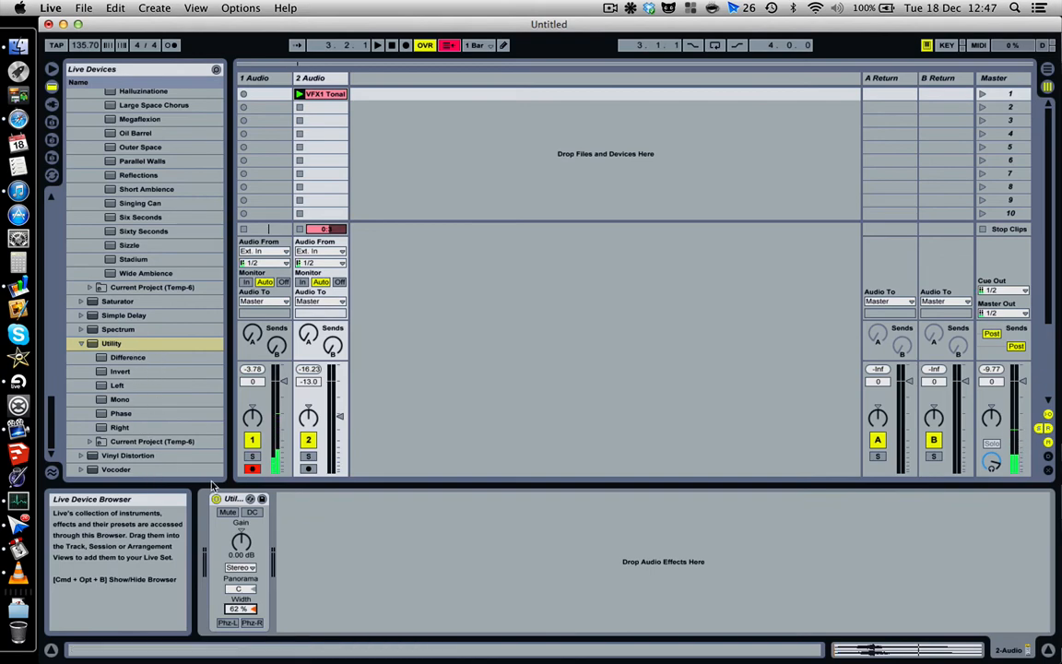
- Delete the Utility effect and the Tonal FX clip from track 2
click(235, 500)
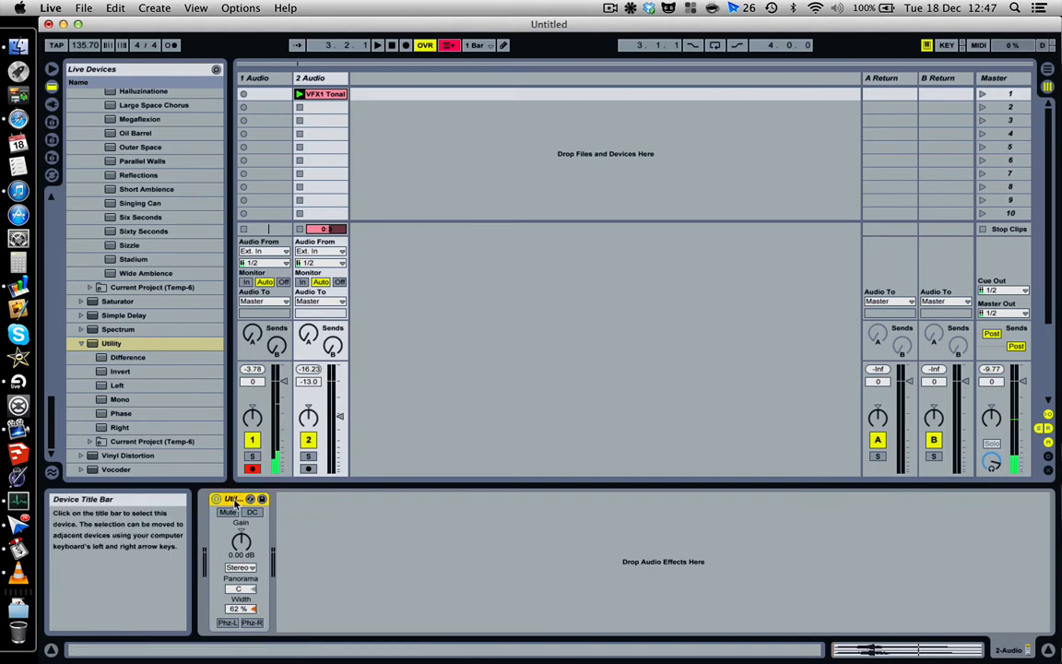
key(Delete)
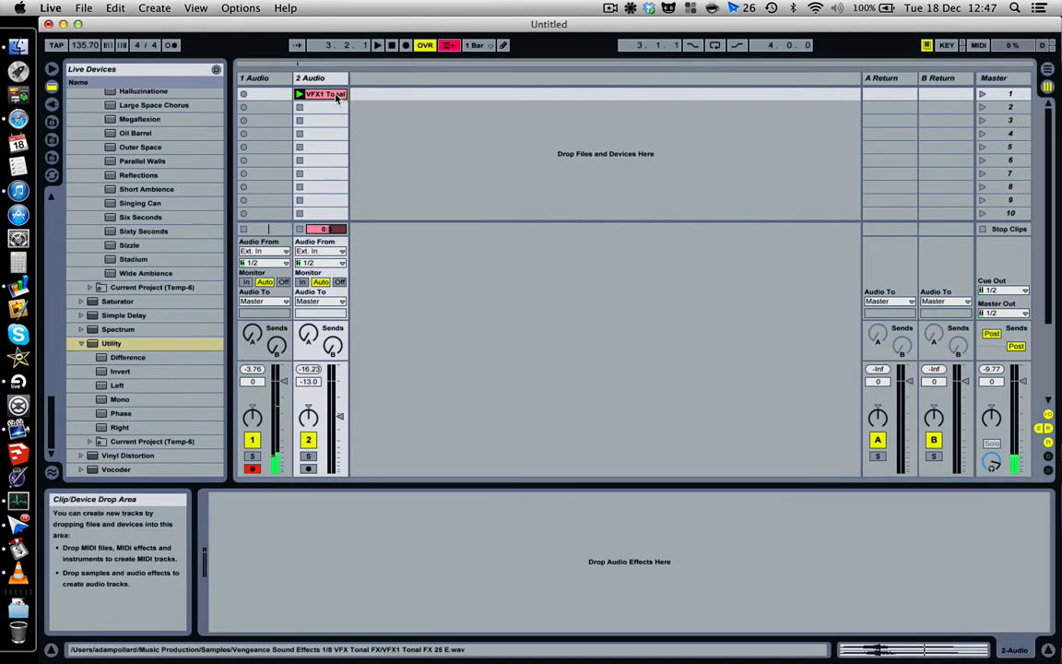
key(Delete)
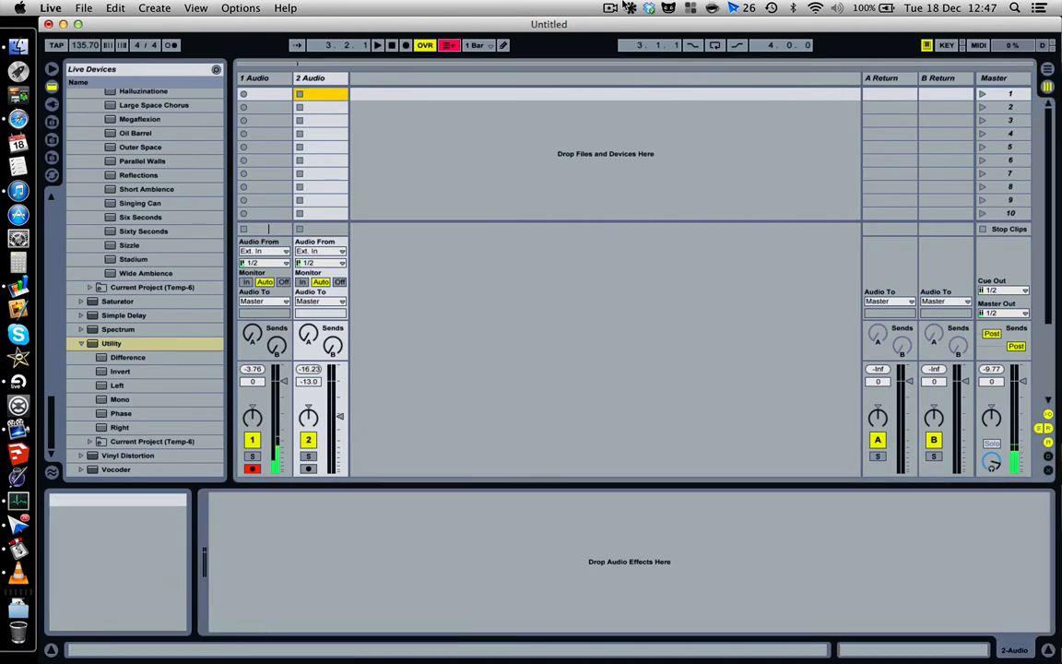
click(611, 7)
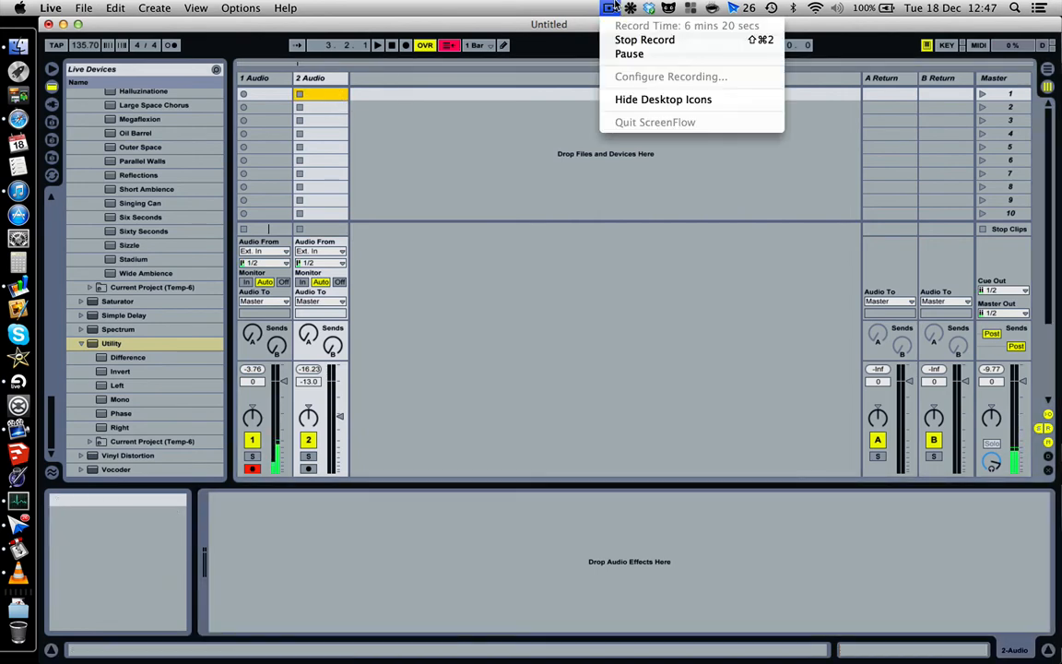
- Collapse the 8 VFX Tonal FX sample folder and open the 10 VFX Bonus FX folder of Vengeance Sound Effects 1
click(53, 140)
scroll(129, 309, up, 10)
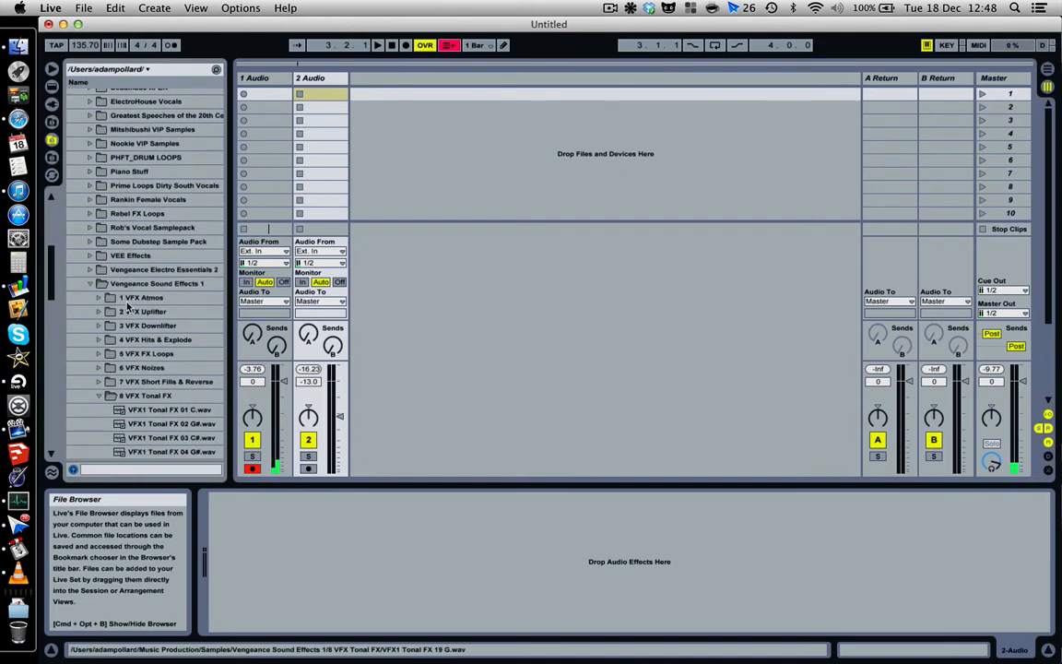
click(100, 396)
scroll(102, 399, down, 2)
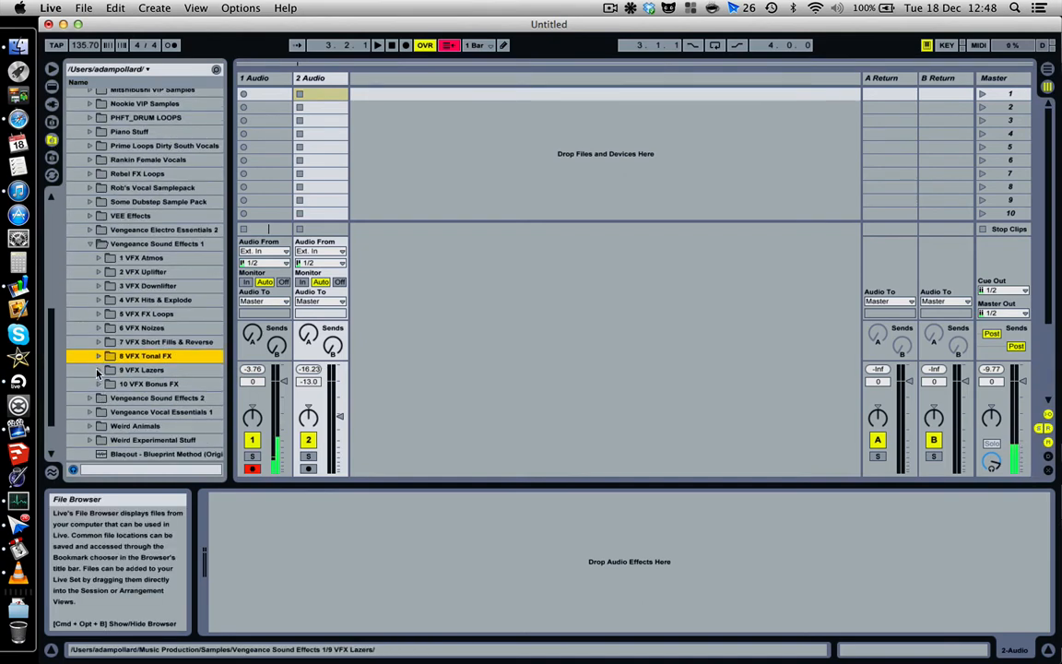
click(100, 372)
click(99, 385)
scroll(103, 387, down, 7)
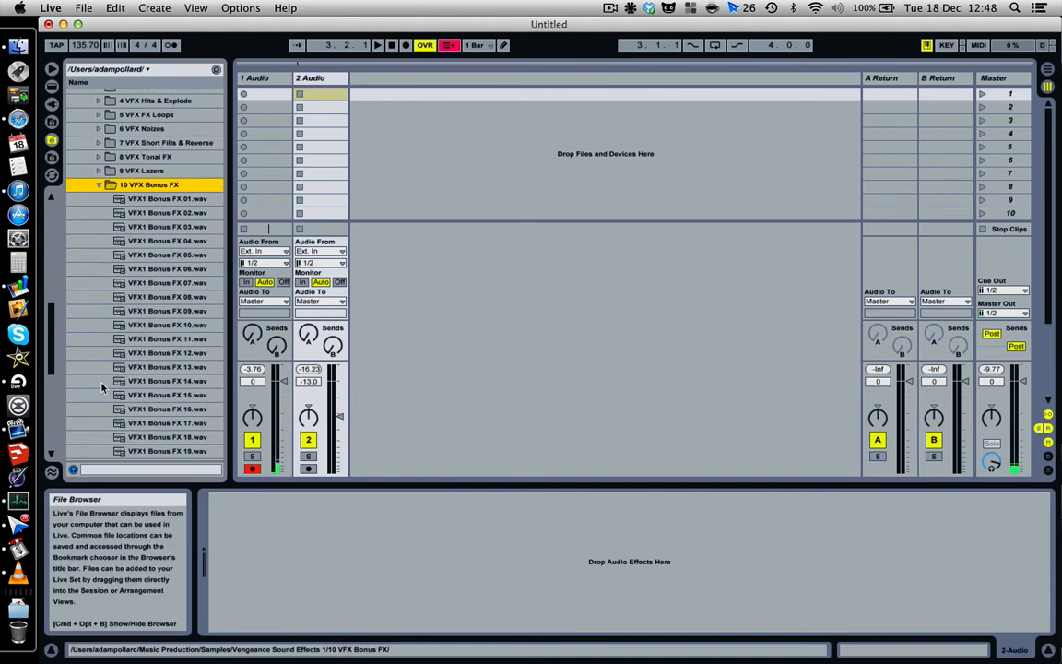
- Preview the samples VFX1 Bonus FX 12, 15 and 13 in the file browser
click(175, 353)
click(180, 395)
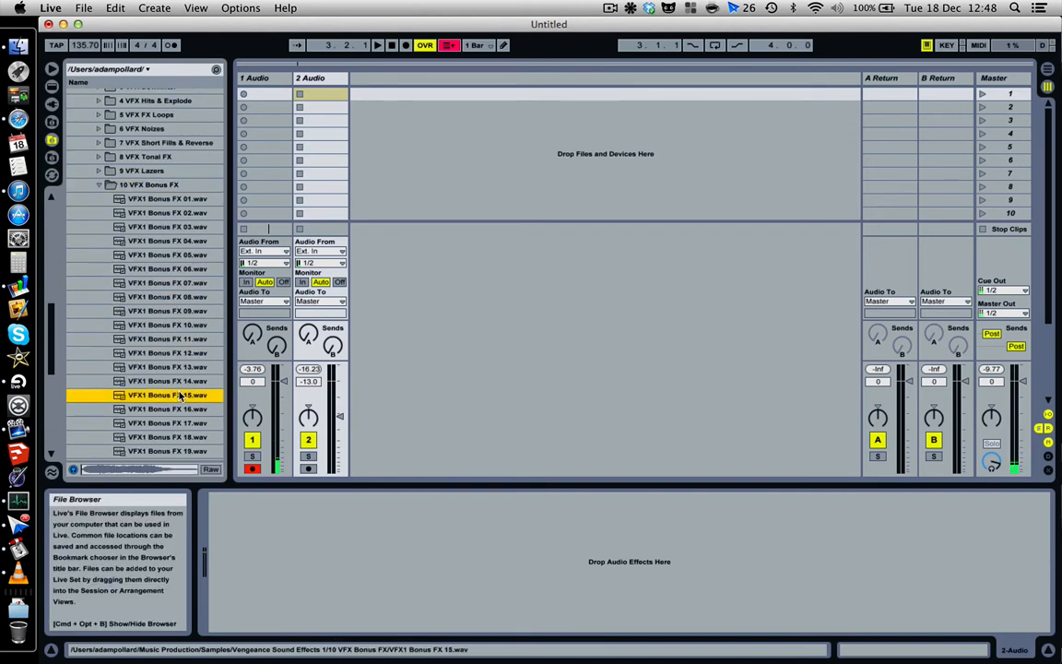
click(166, 367)
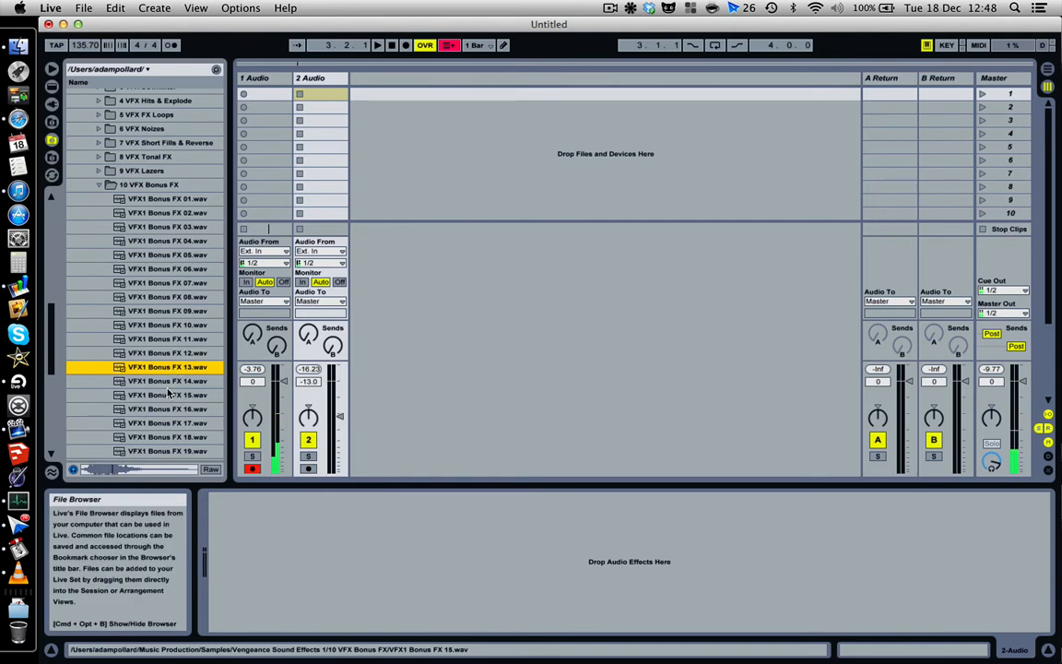
- Place VFX1 Bonus FX 15.wav at the start of track 2 in the Arrangement View
key(Tab)
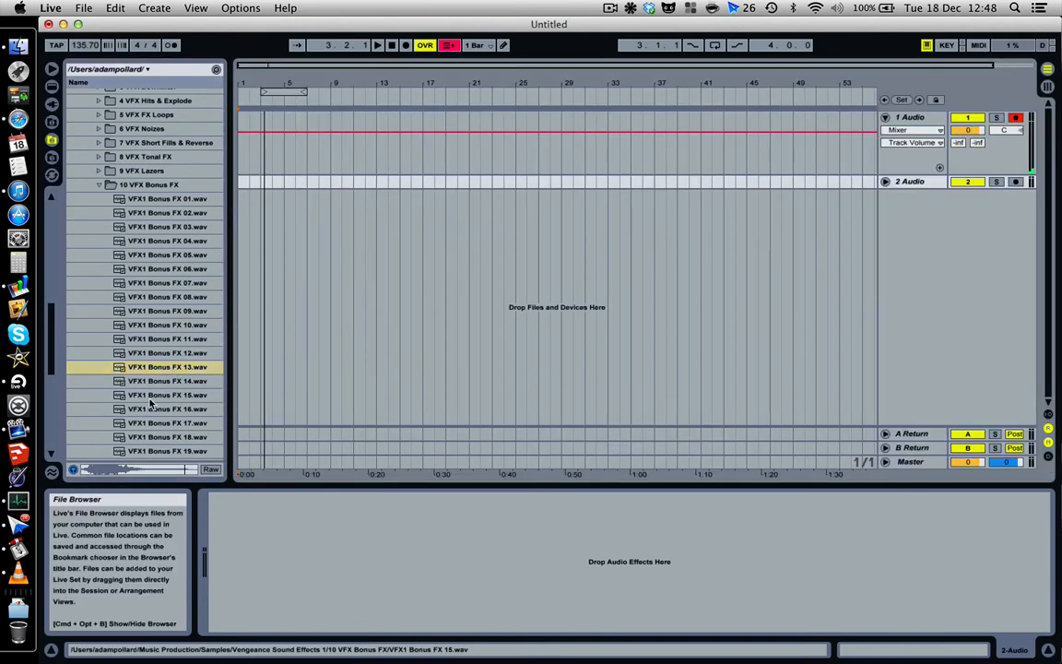
drag(150, 398, 243, 182)
key(Tab)
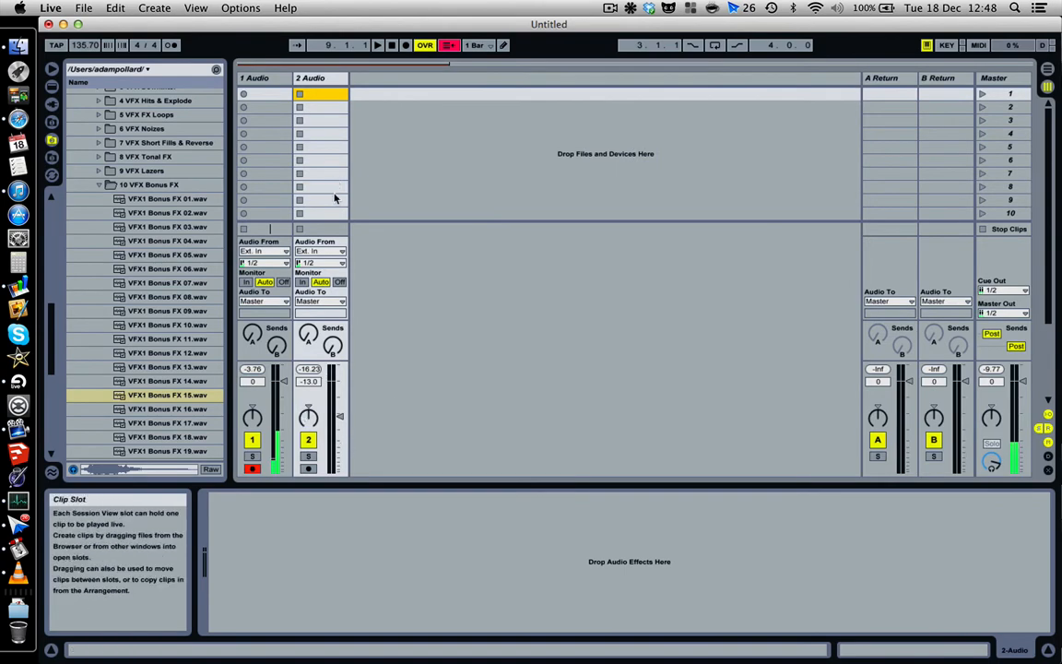
key(Tab)
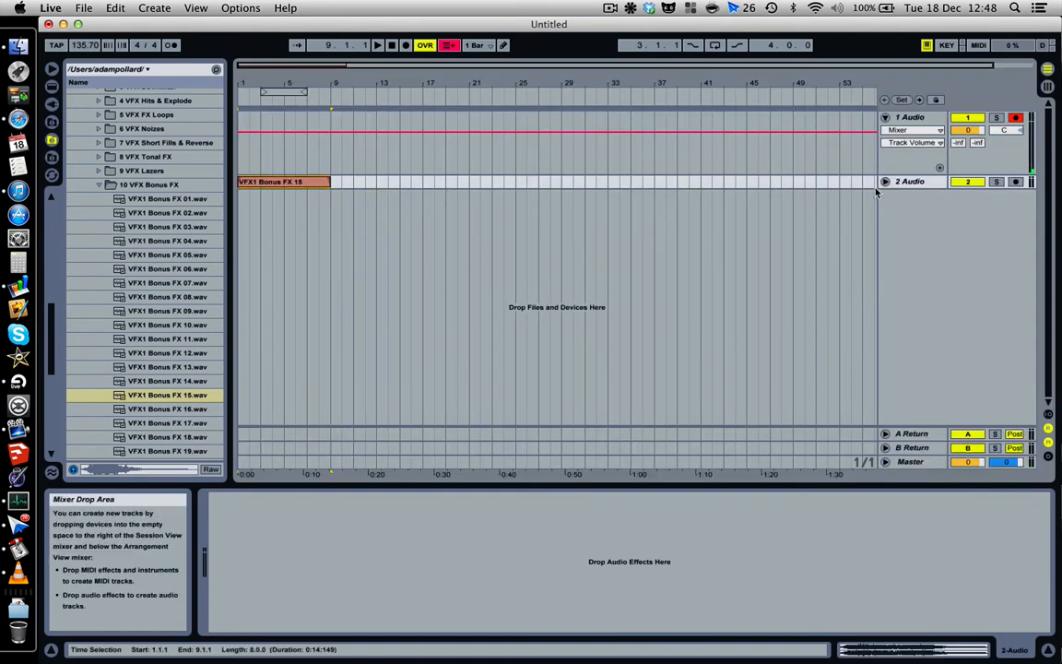
- Unfold track 2 in the arrangement and set its volume to -15.9 dB while playing the clip
click(885, 181)
key(space)
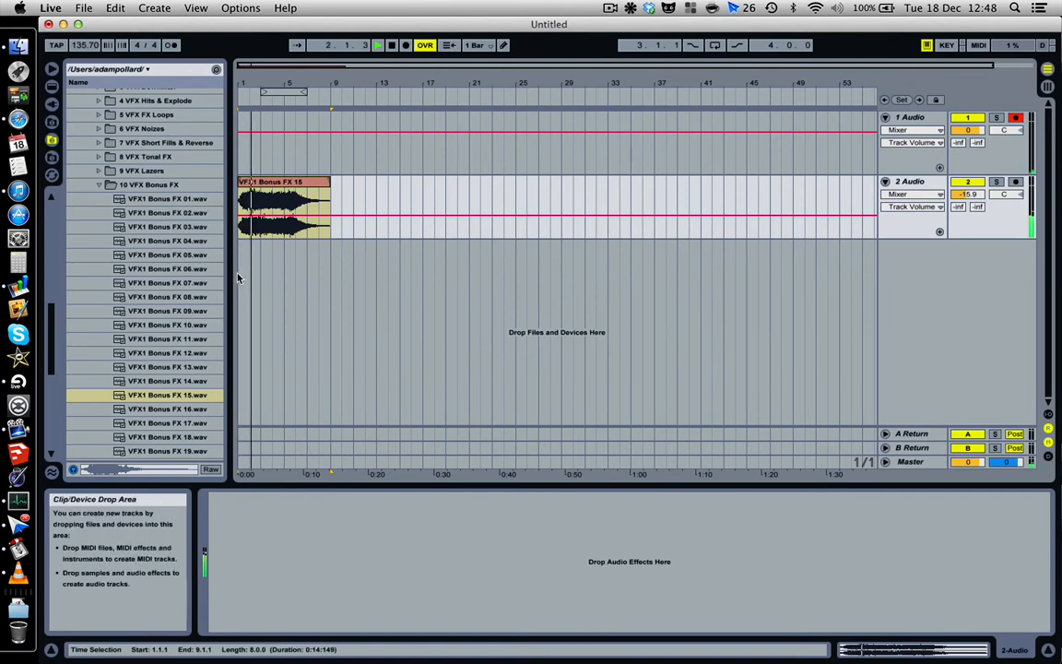
key(space)
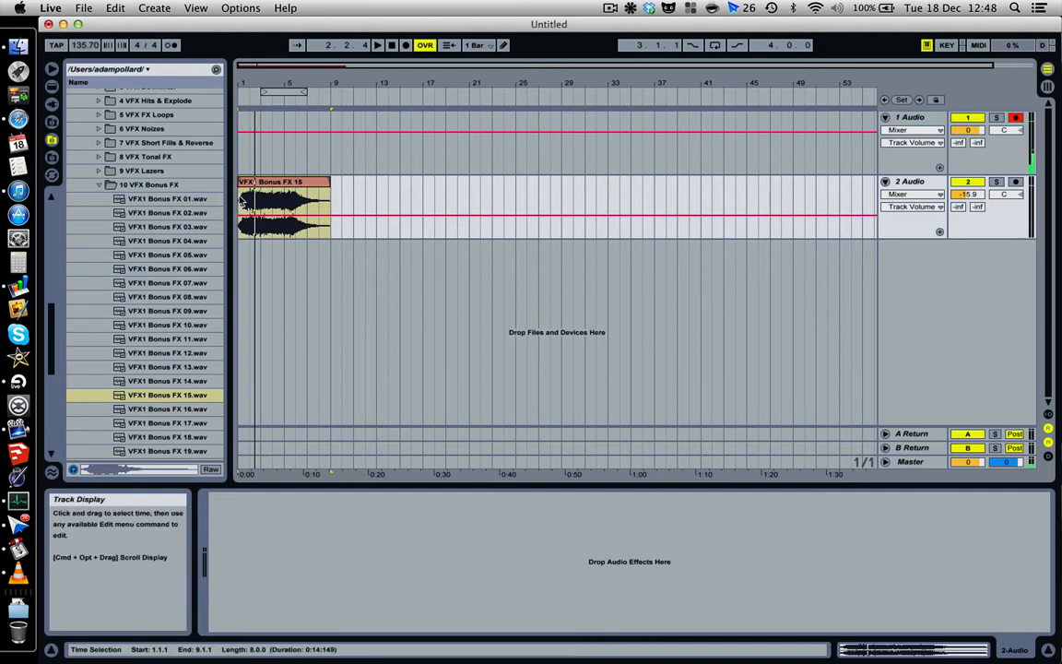
- Add a Utility effect to track 2, bring up its Gain as the track's automation parameter and play the clip briefly
click(544, 273)
drag(270, 85, 250, 140)
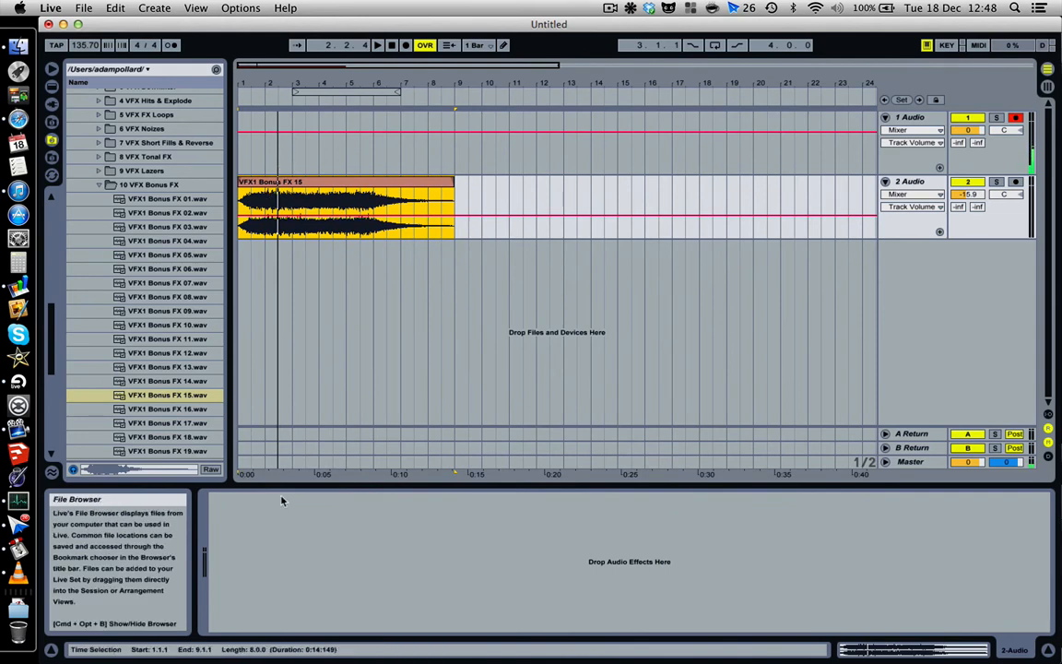
click(52, 87)
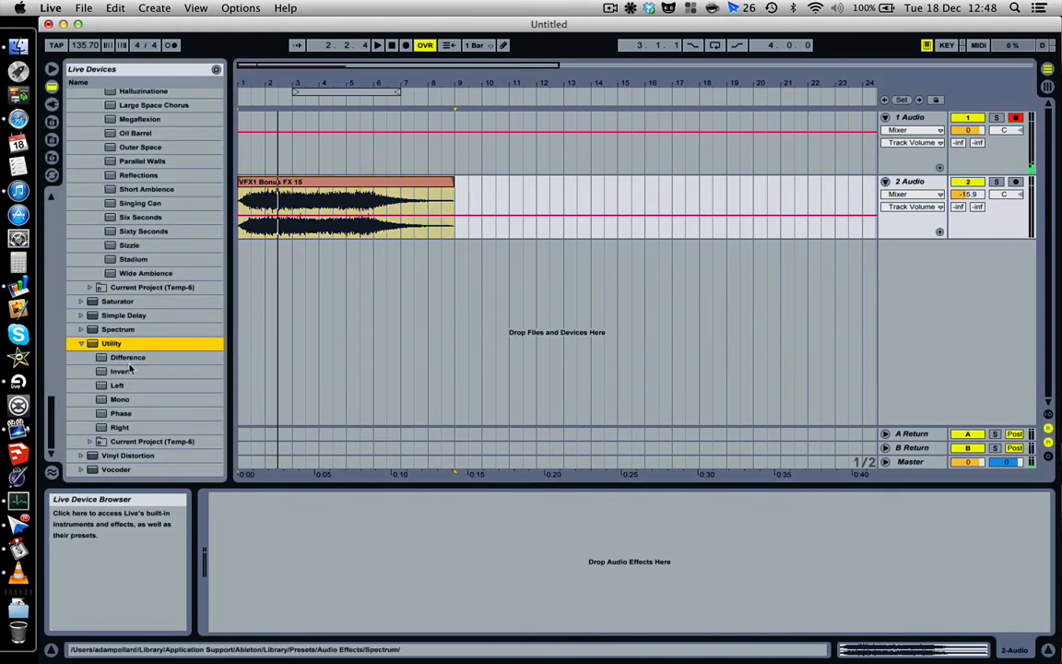
double_click(102, 343)
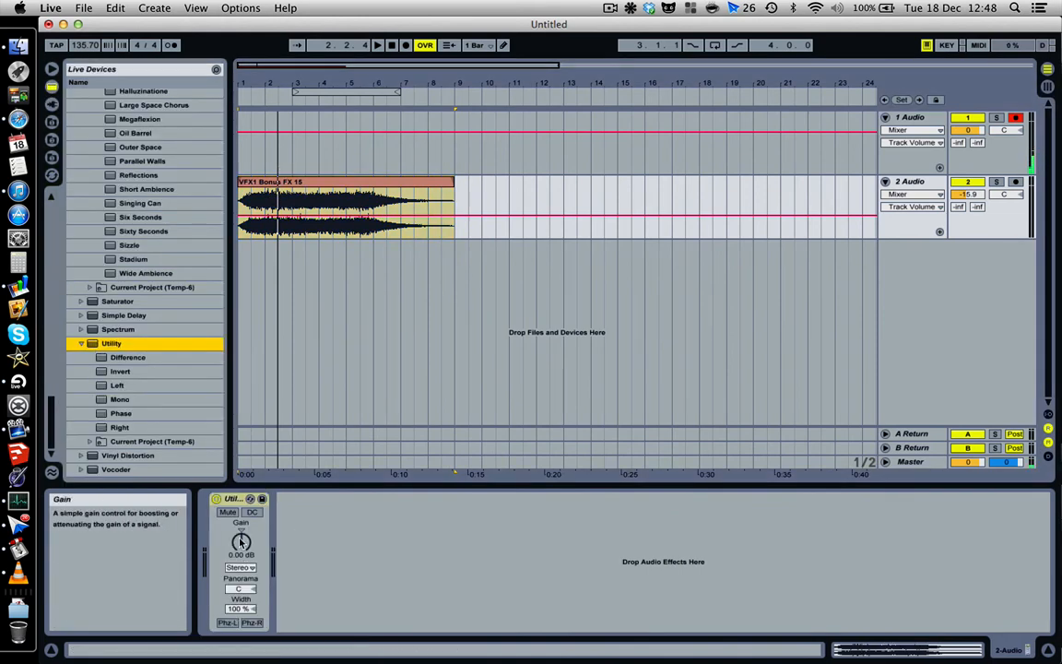
mouse_move(242, 544)
mouse_down()
mouse_move(241, 599)
mouse_move(241, 539)
mouse_up()
key(space)
key(space)
- Delete the Utility effect from track 2 in the arrangement
key(Delete)
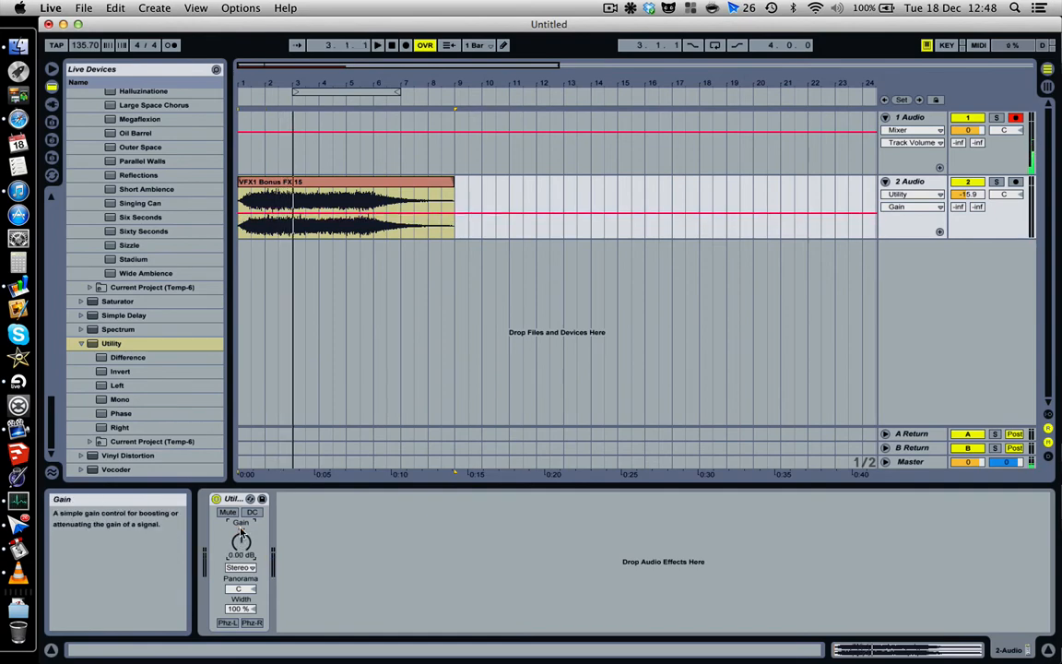
click(234, 500)
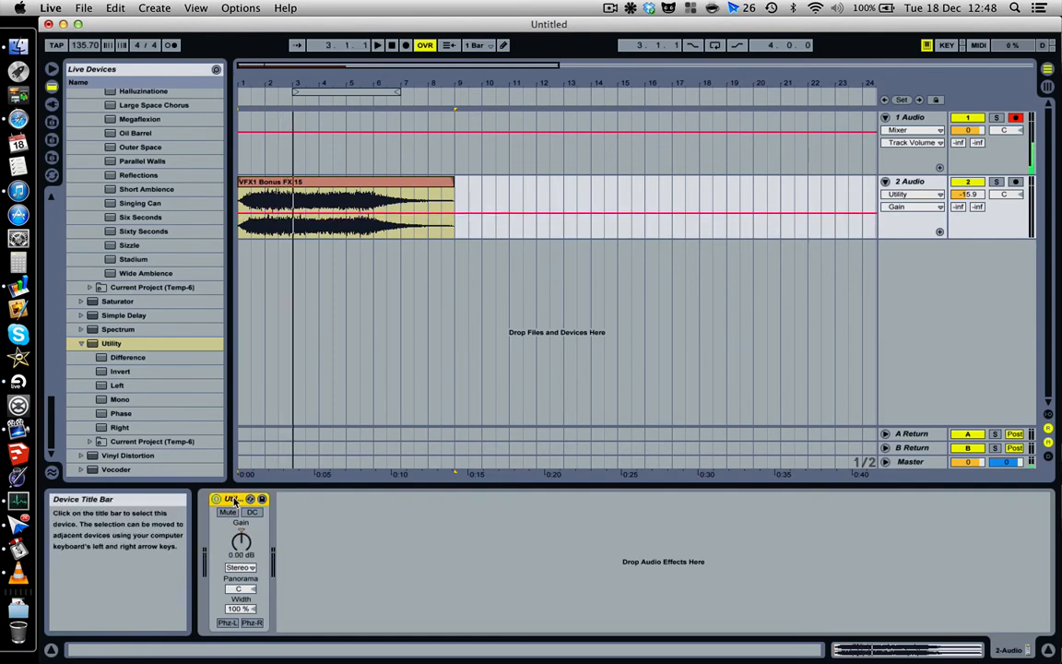
key(Delete)
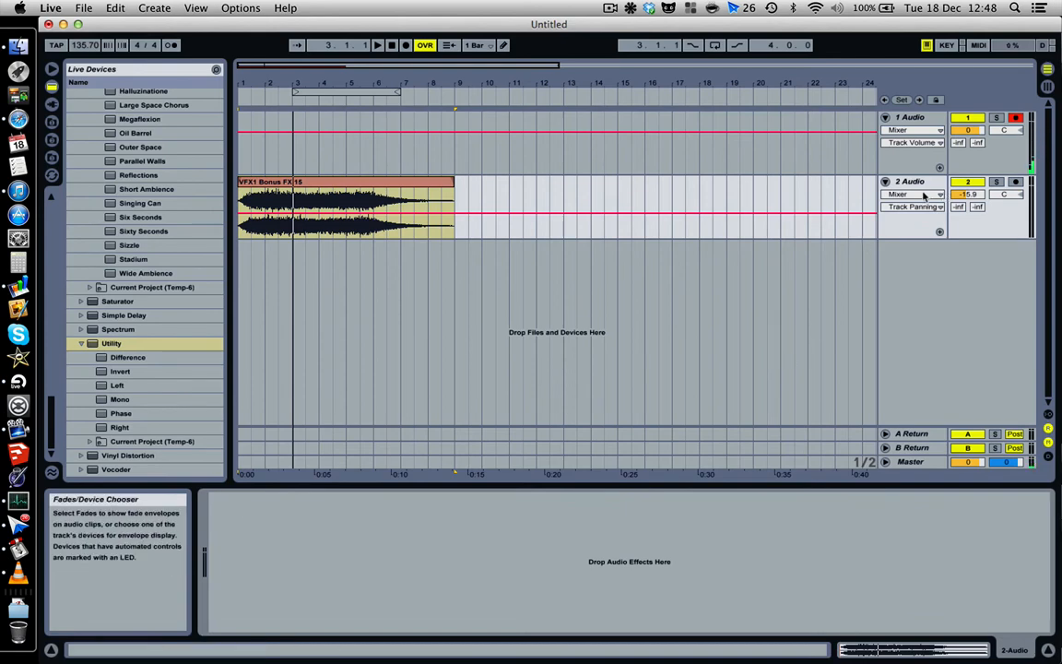
- Show the Fades envelope on track 2 and inspect the default fade-in at the very start of the VFX1 Bonus FX 15 clip
click(382, 182)
click(901, 196)
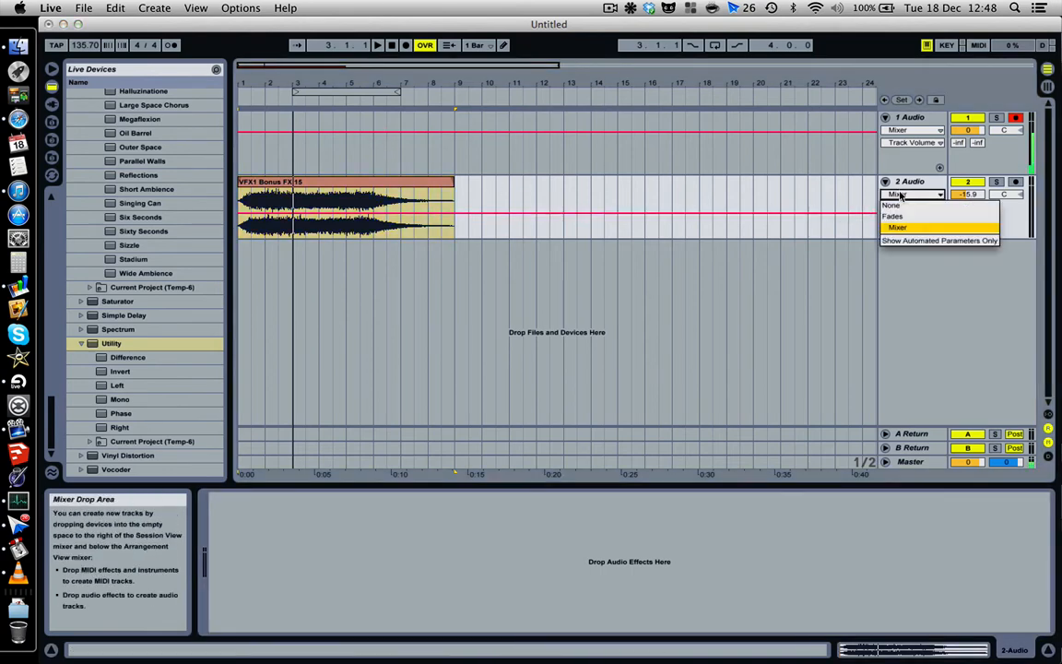
click(897, 217)
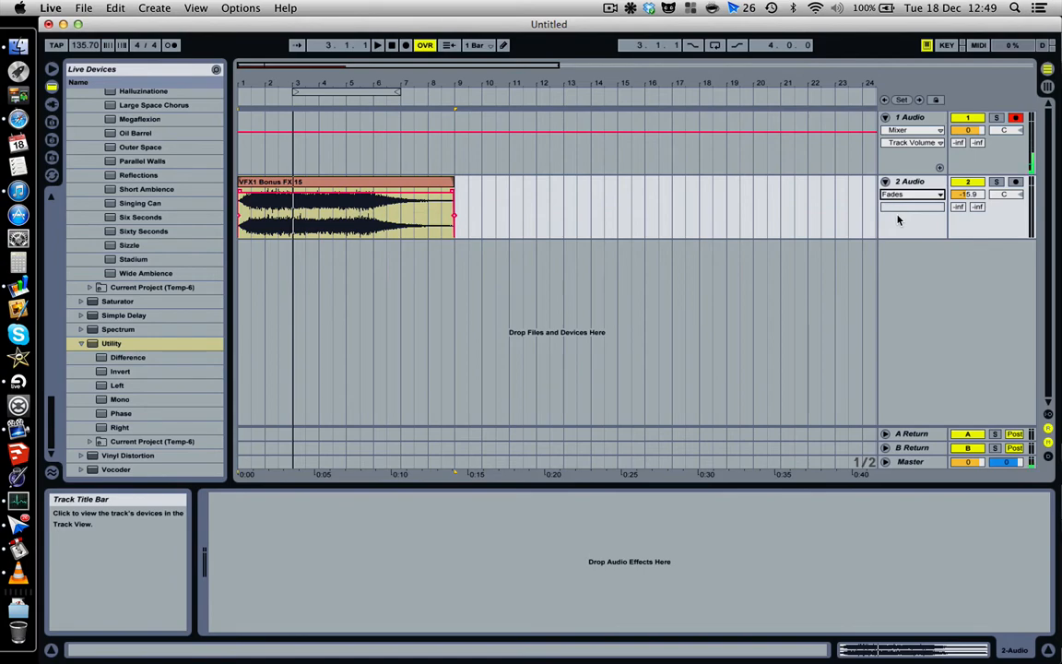
drag(242, 83, 242, 415)
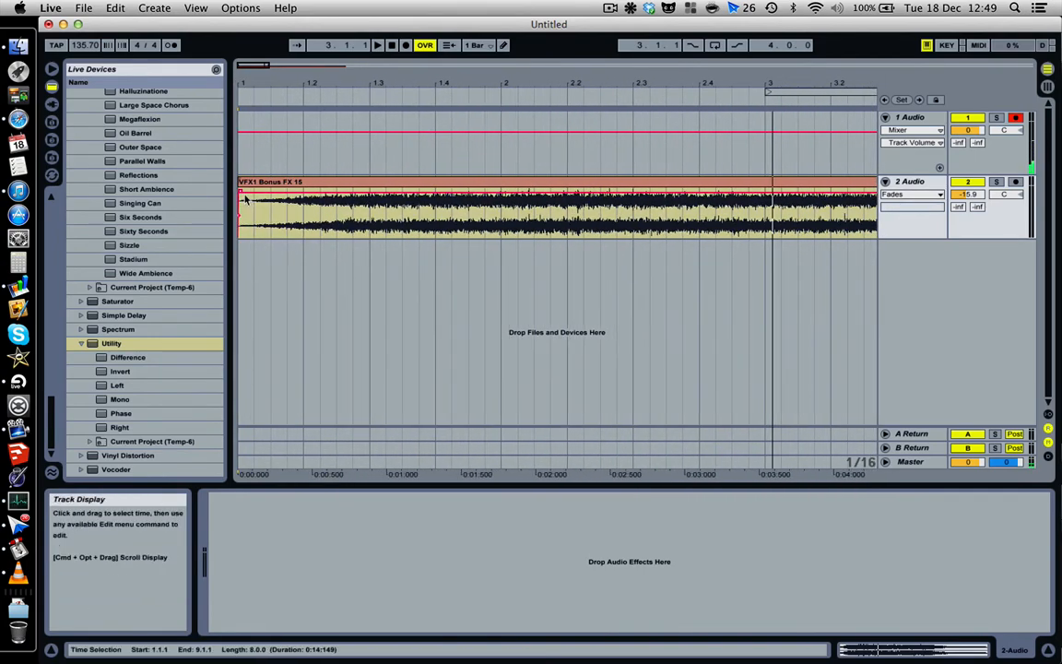
drag(243, 82, 243, 235)
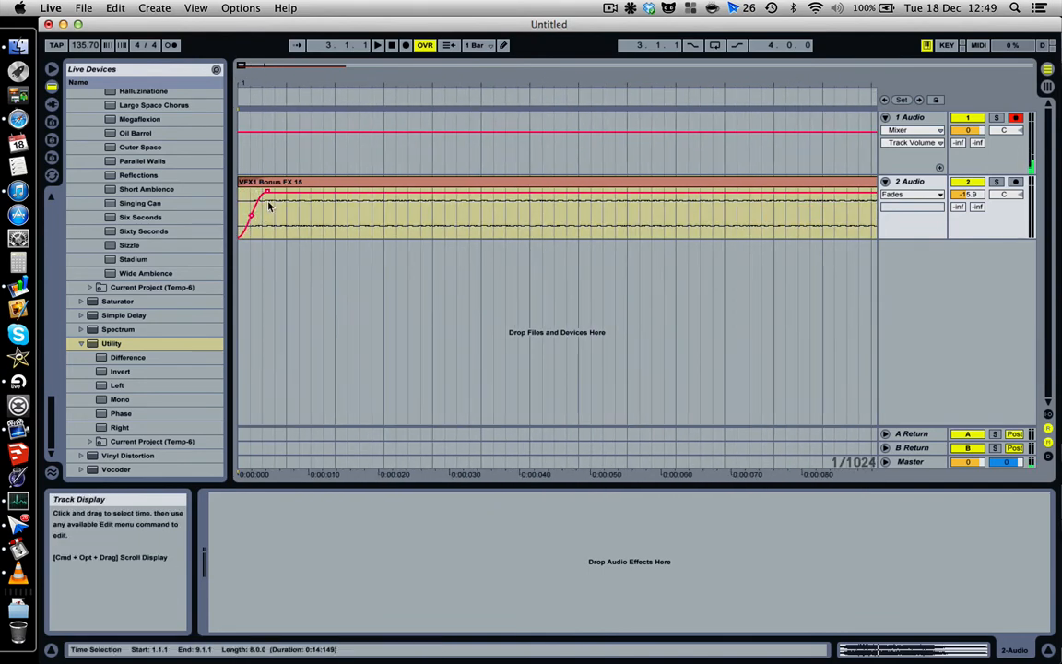
- Look through the Preferences for the Create Fades on Clip Edges option in the Record Warp Launch section, leaving the settings as they are
click(51, 7)
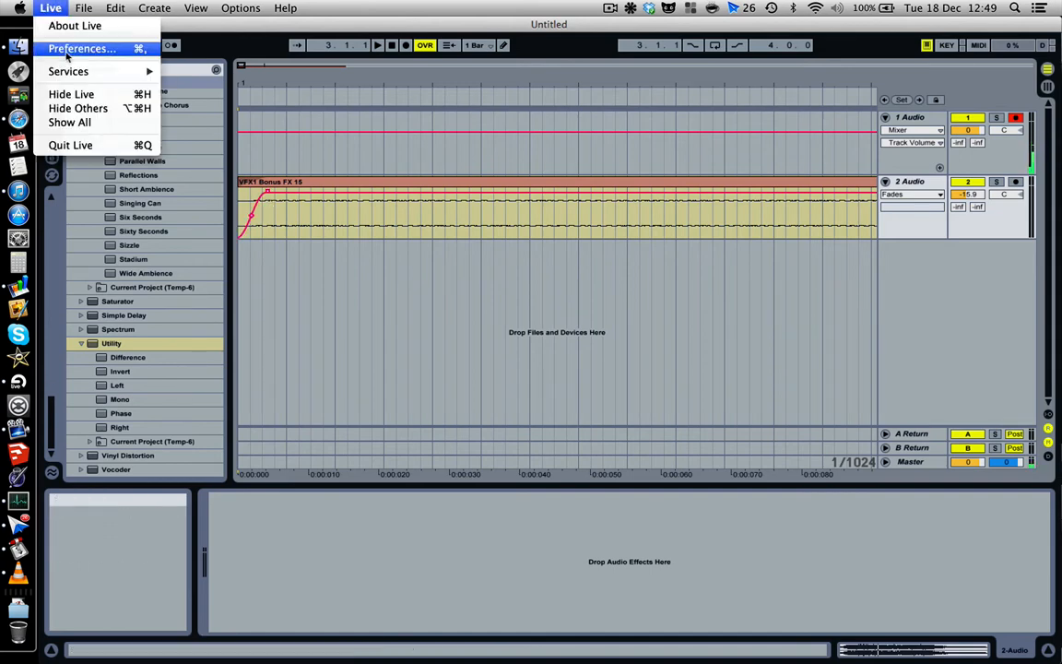
click(74, 49)
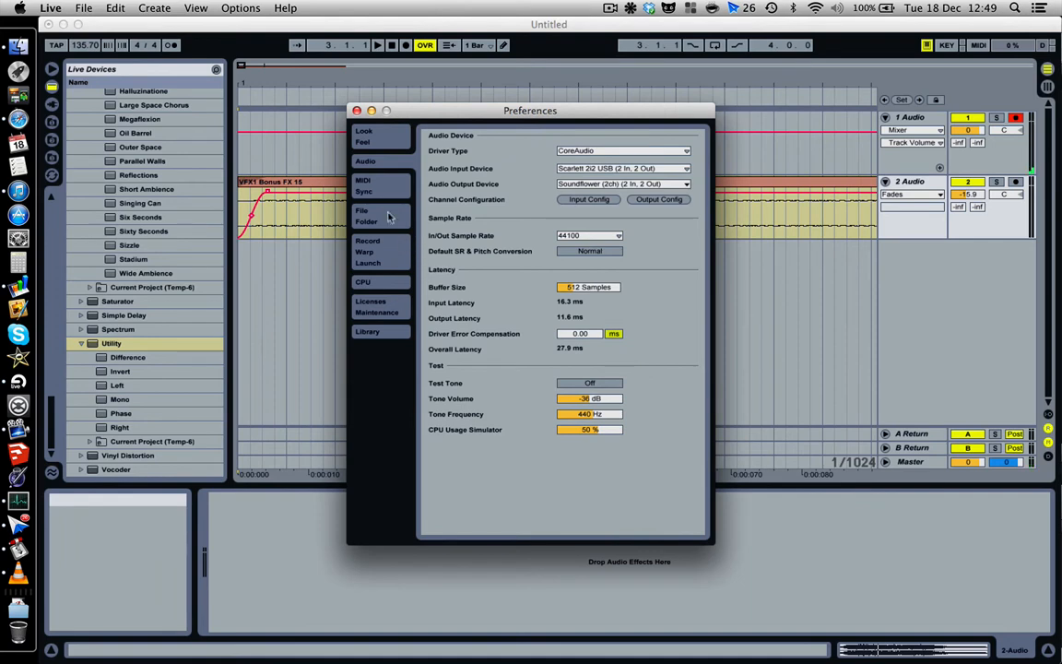
click(369, 185)
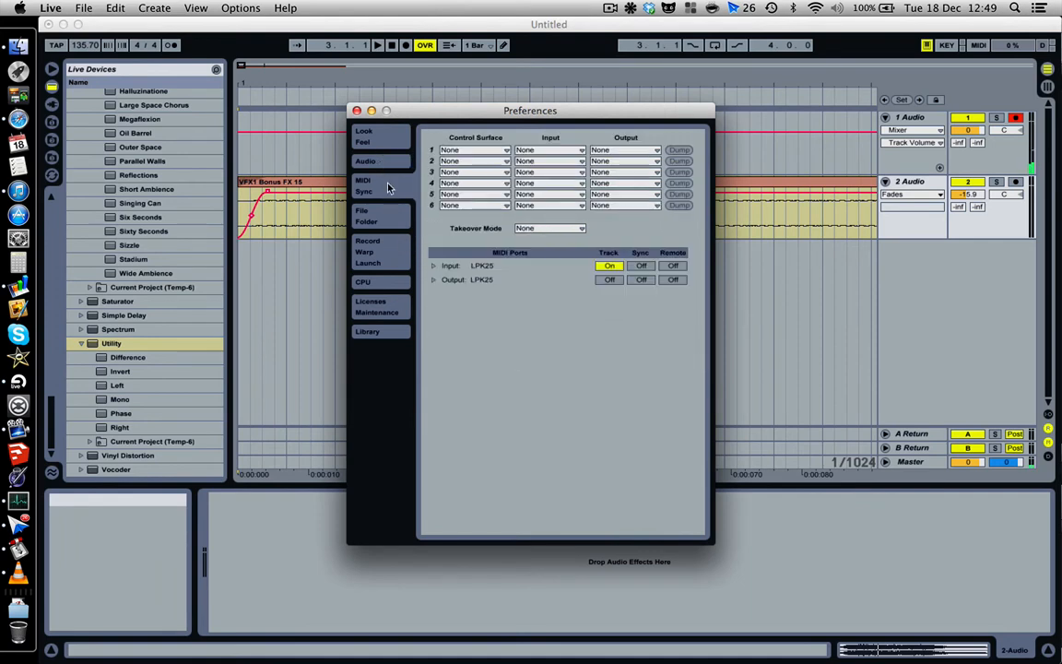
click(379, 140)
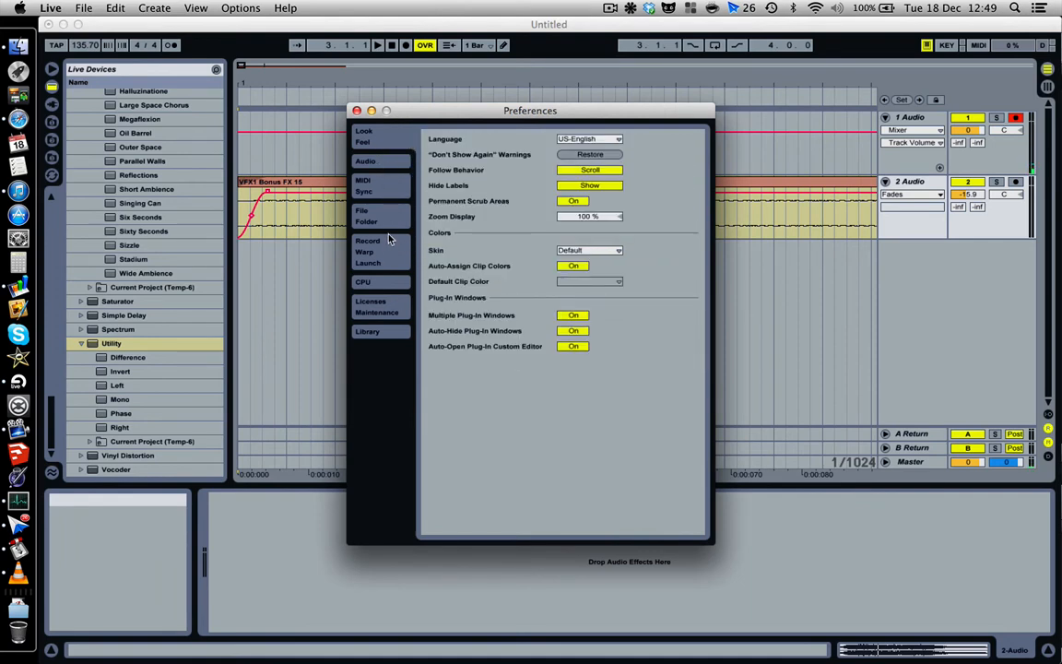
click(386, 223)
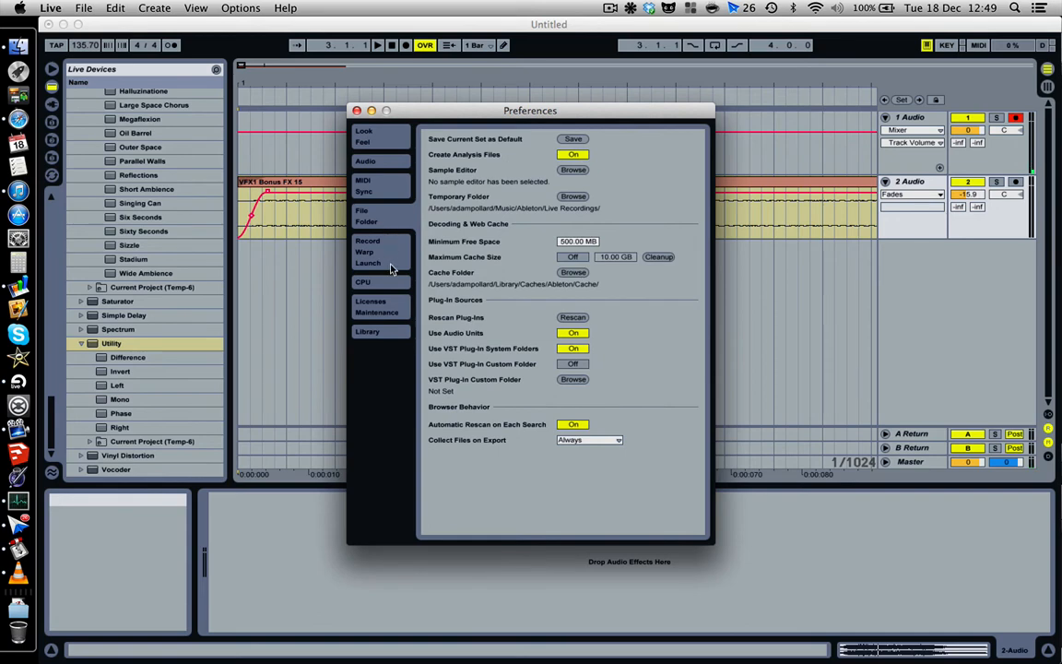
click(391, 268)
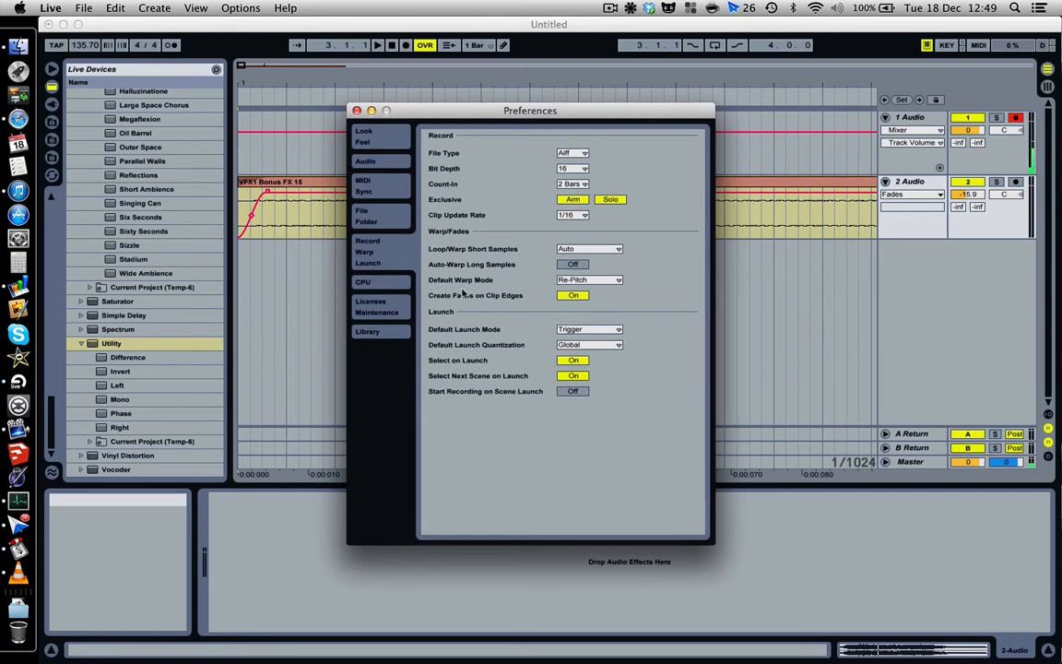
mouse_move(466, 293)
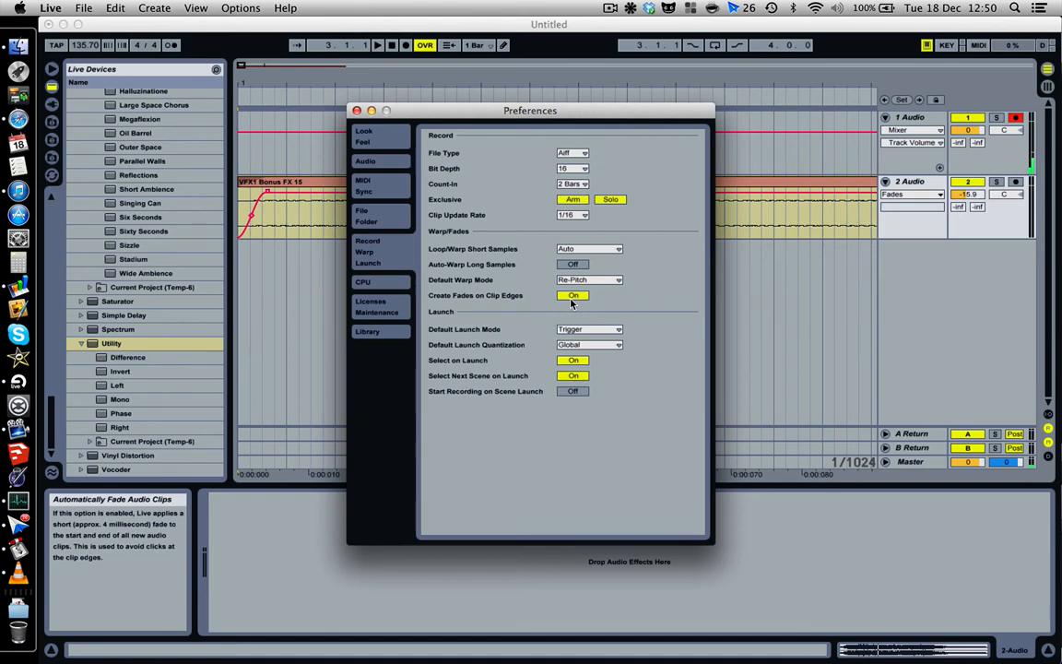
click(357, 110)
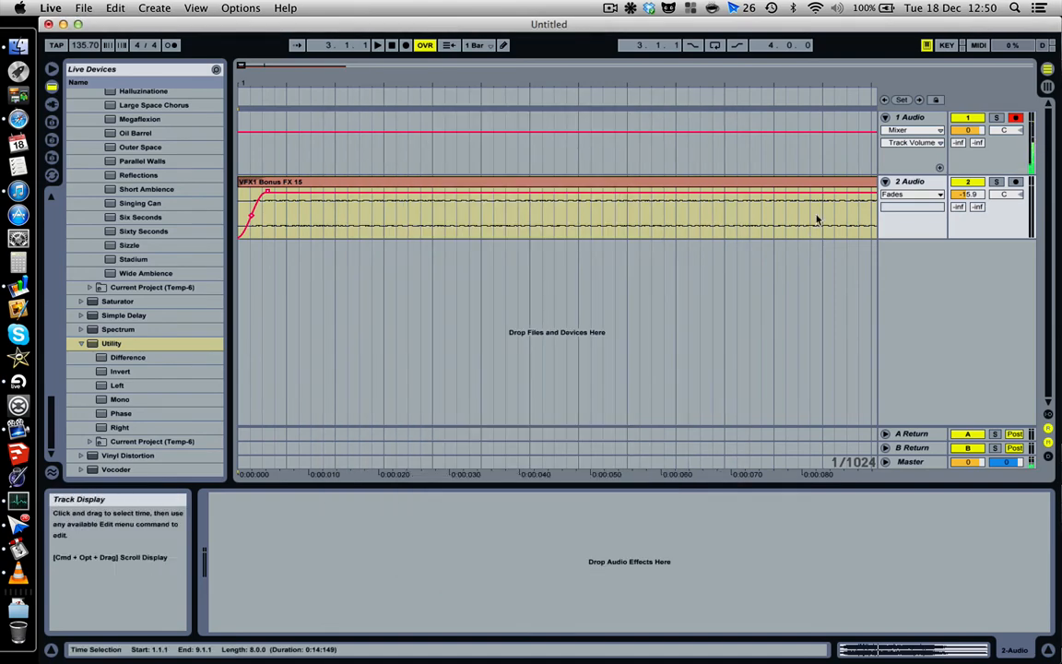
- Inspect the short fade-in at the clip's start again and reselect Fades as the envelope display for track 2
drag(415, 80, 244, 61)
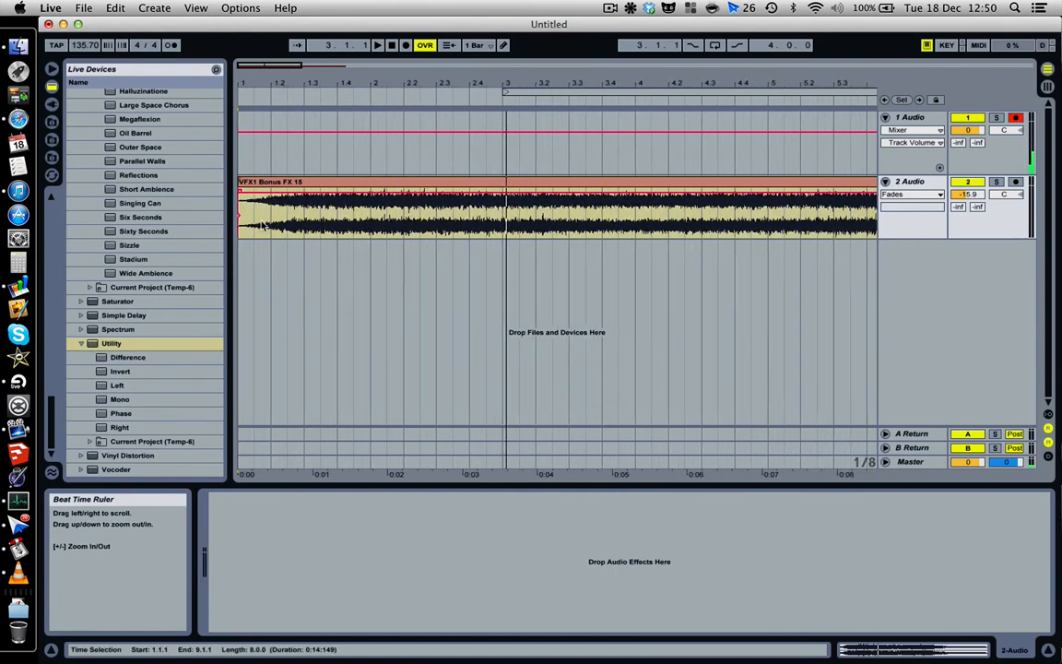
drag(511, 85, 490, 134)
key(super+a)
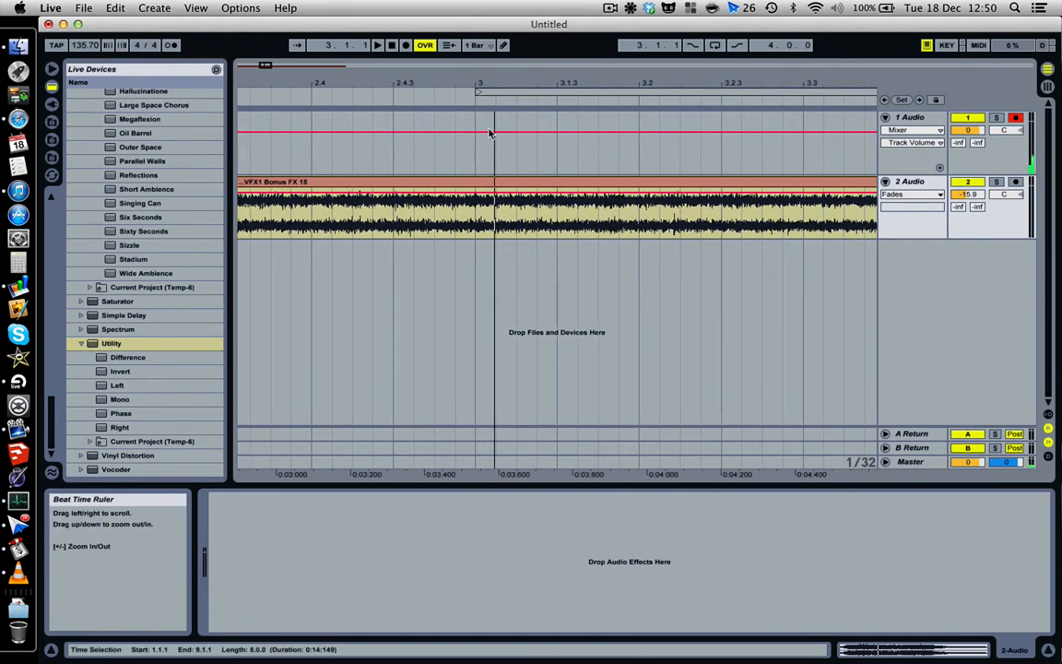
drag(247, 74, 247, 80)
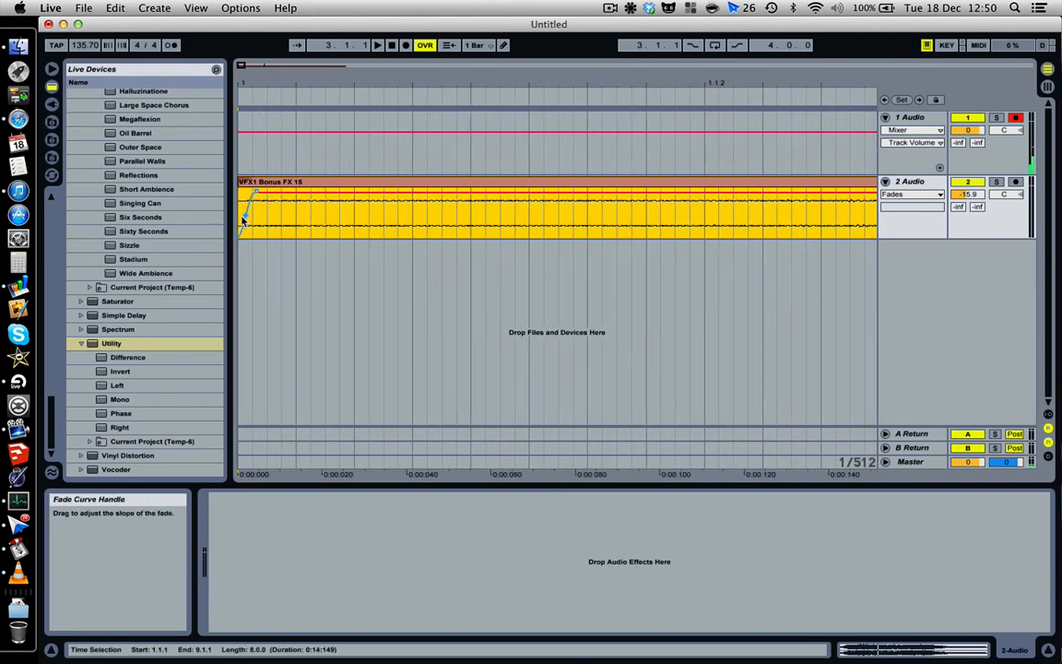
click(910, 196)
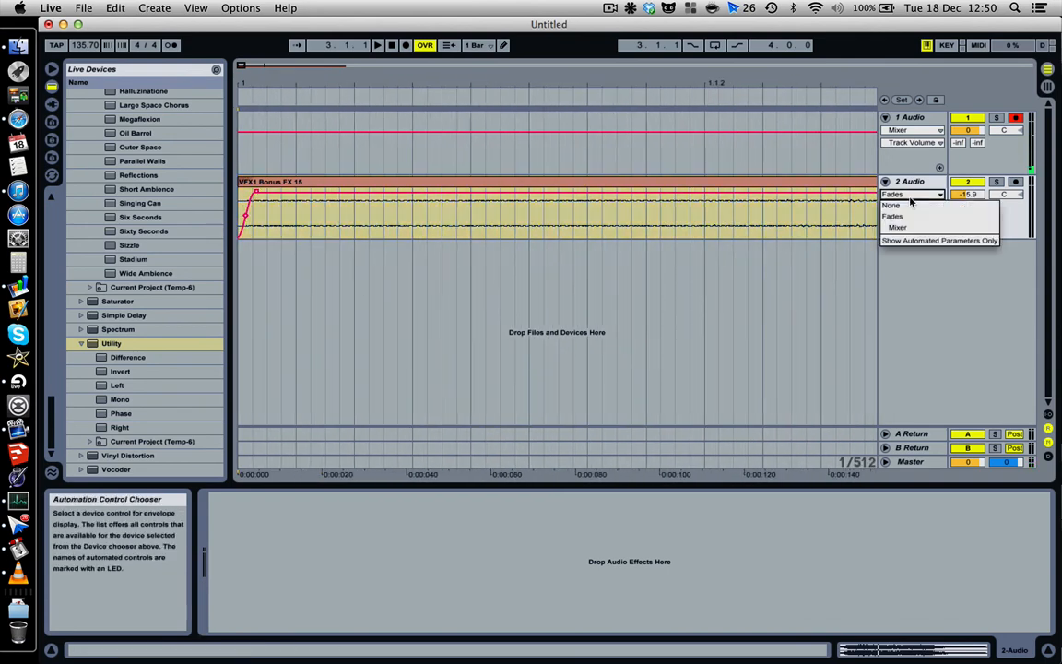
click(894, 216)
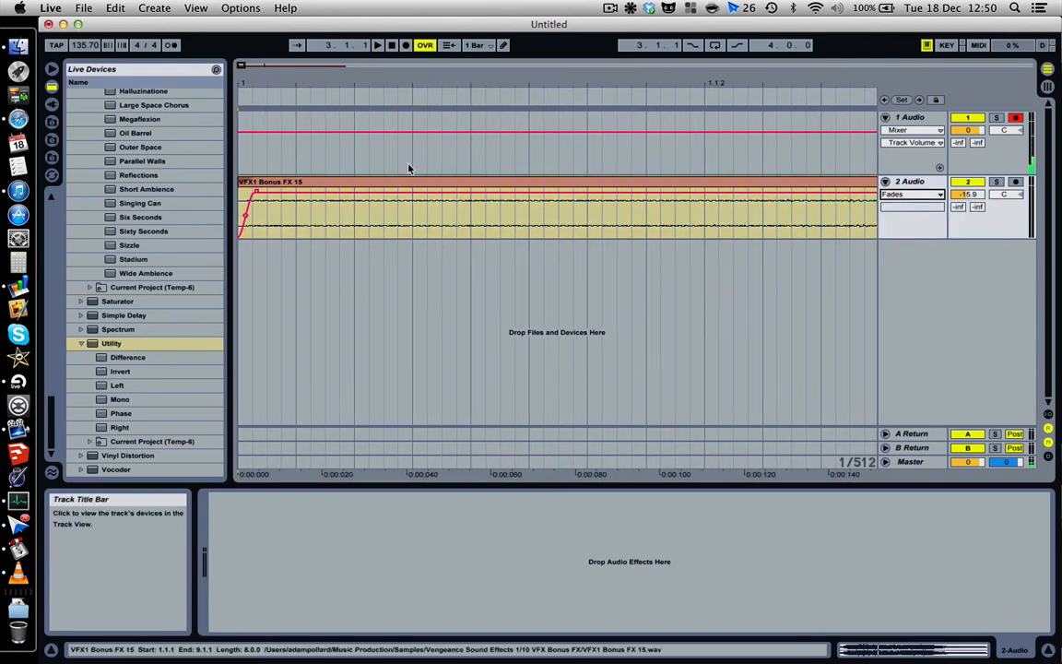
- Lengthen the clip's fade-in on track 2 in stages until it ends at about the start of bar 2
click(259, 195)
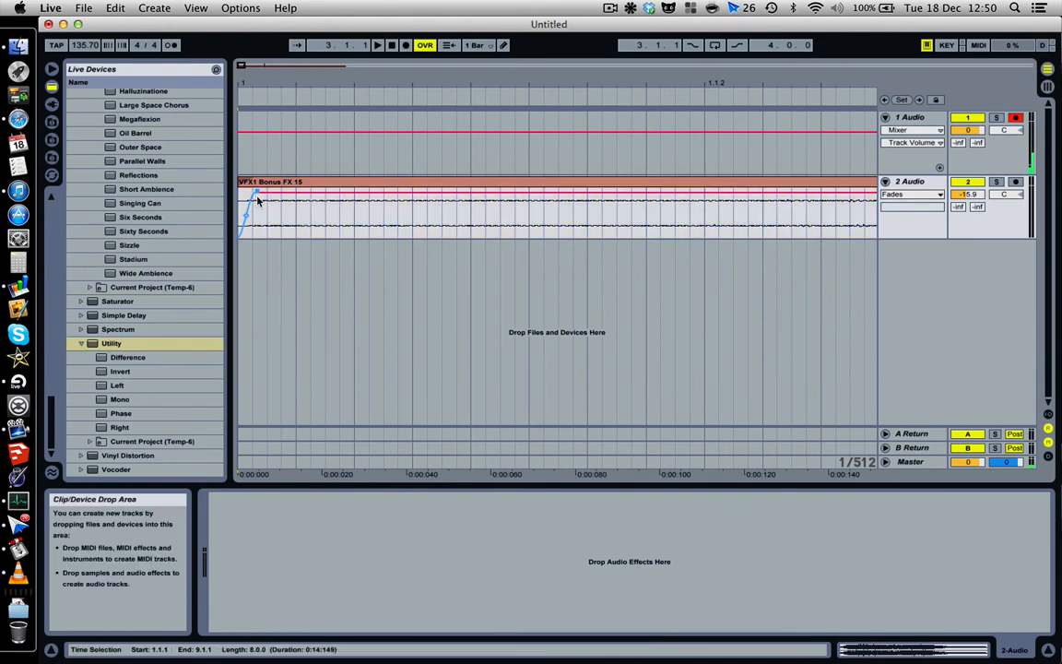
drag(258, 194, 618, 196)
drag(629, 77, 629, 37)
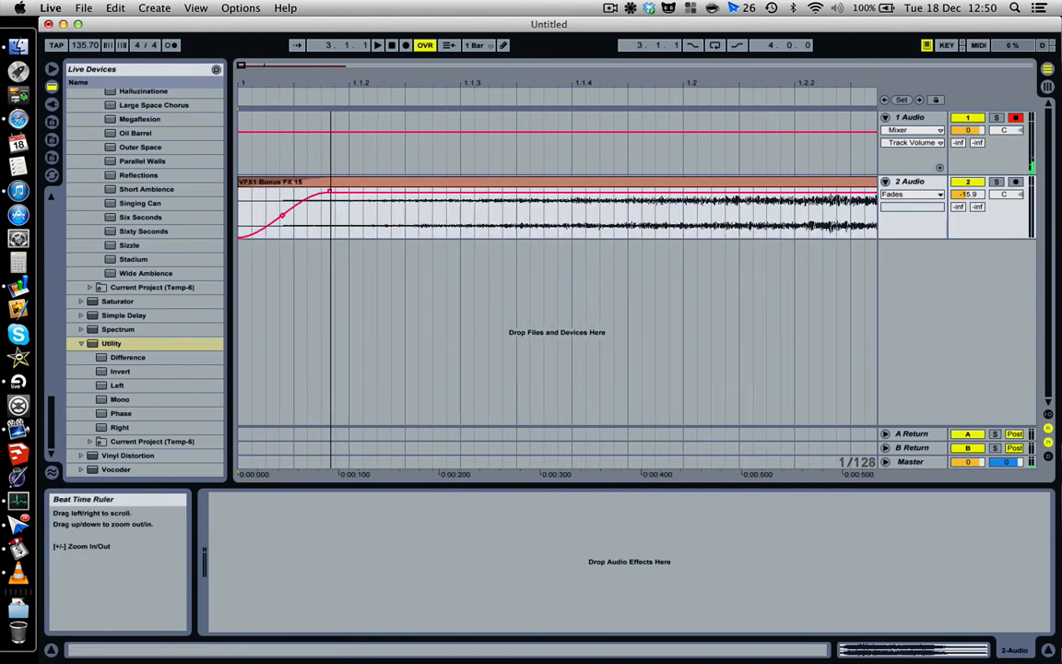
drag(330, 81, 310, 66)
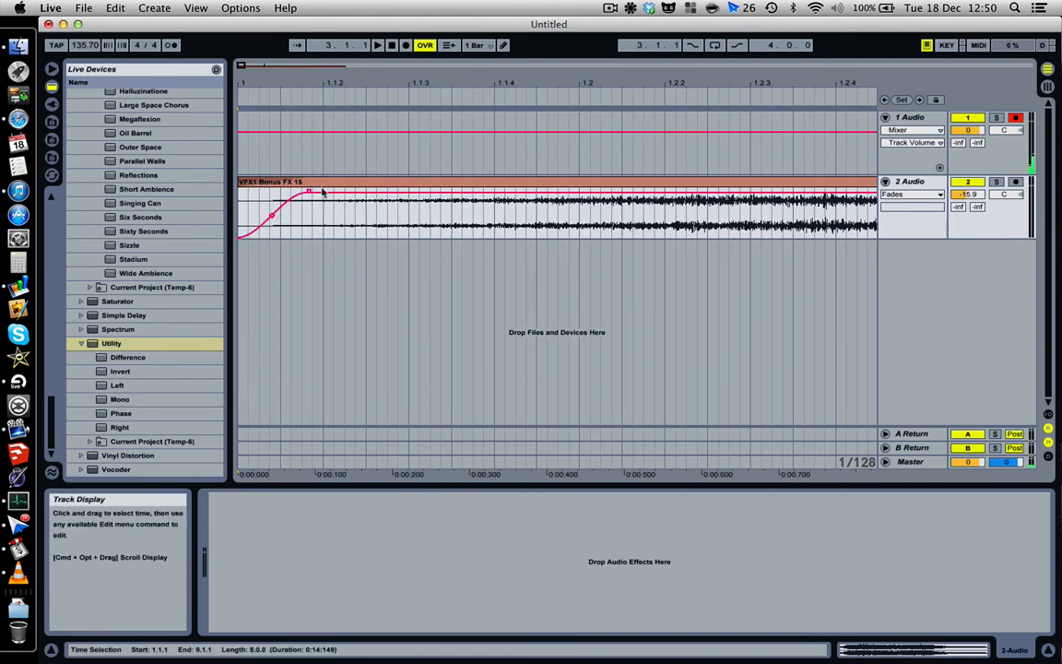
drag(309, 192, 813, 192)
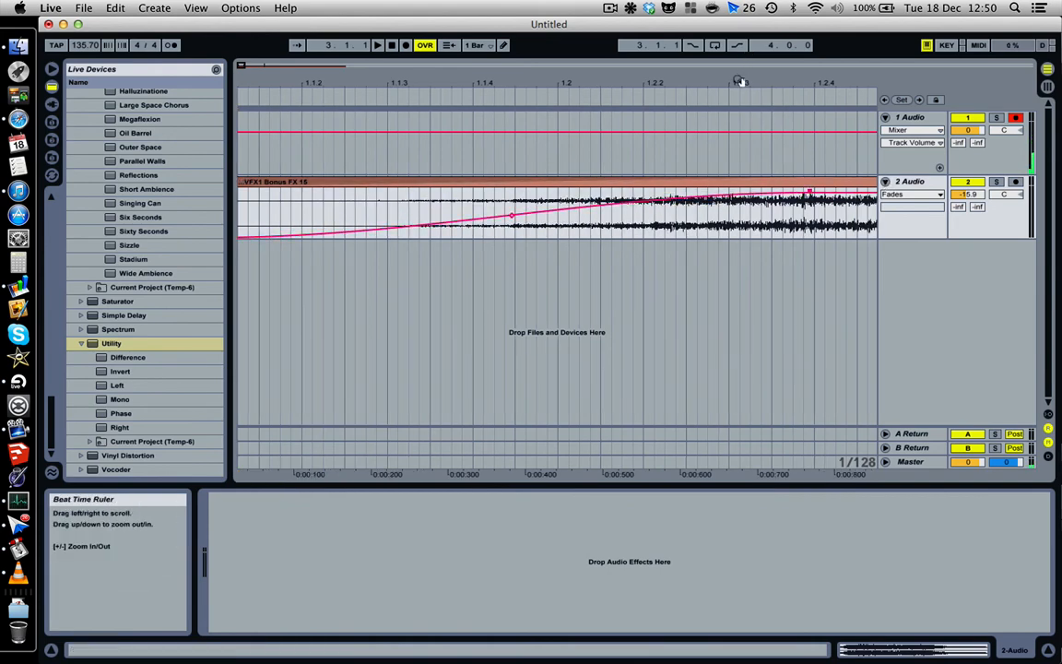
drag(738, 82, 313, 41)
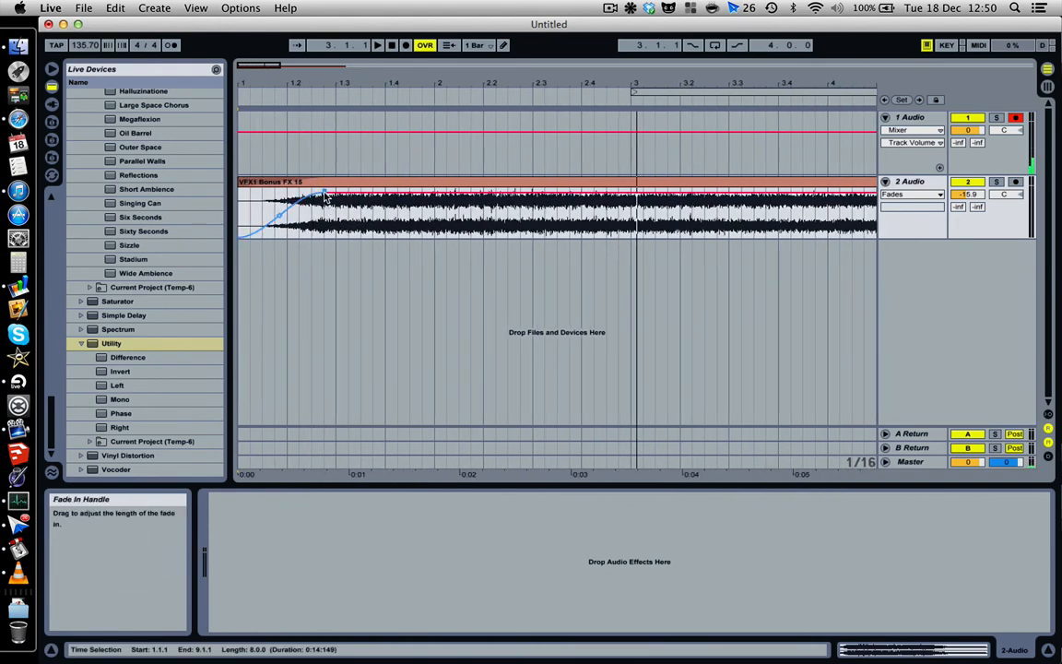
drag(325, 196, 431, 193)
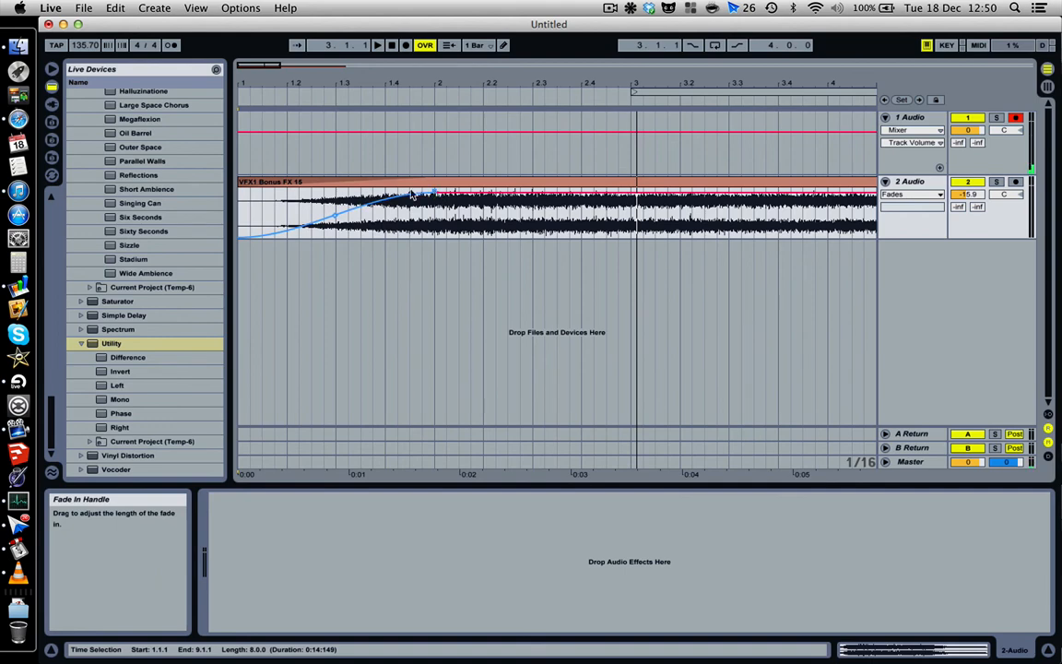
- Bend the fade-in curve so it stays low and rises steeply near its end, and play the clip briefly
drag(333, 222, 407, 276)
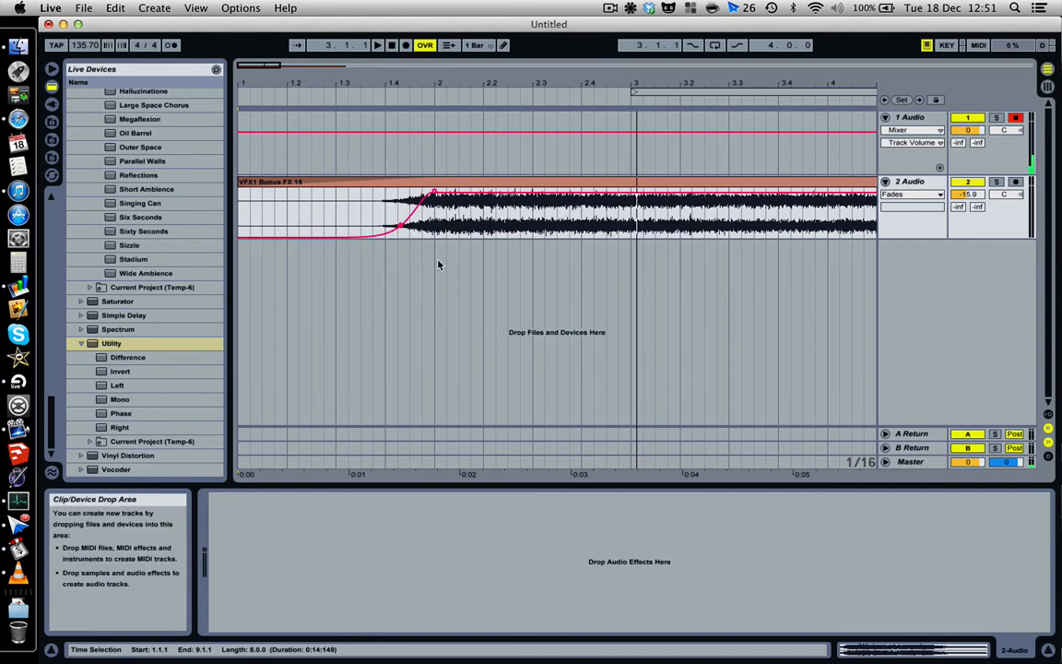
key(space)
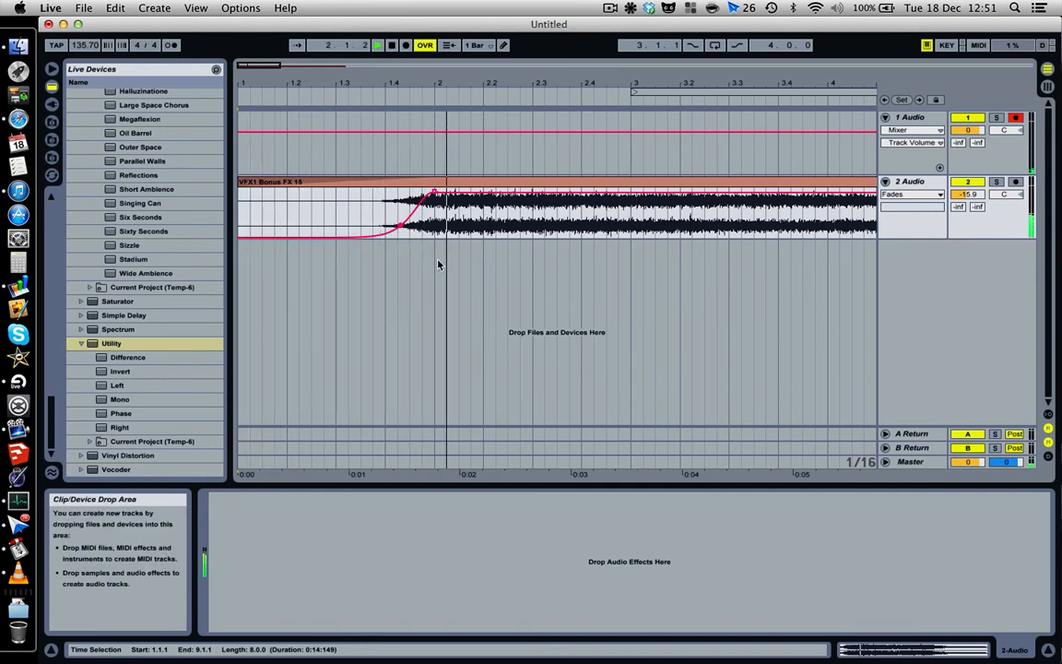
key(space)
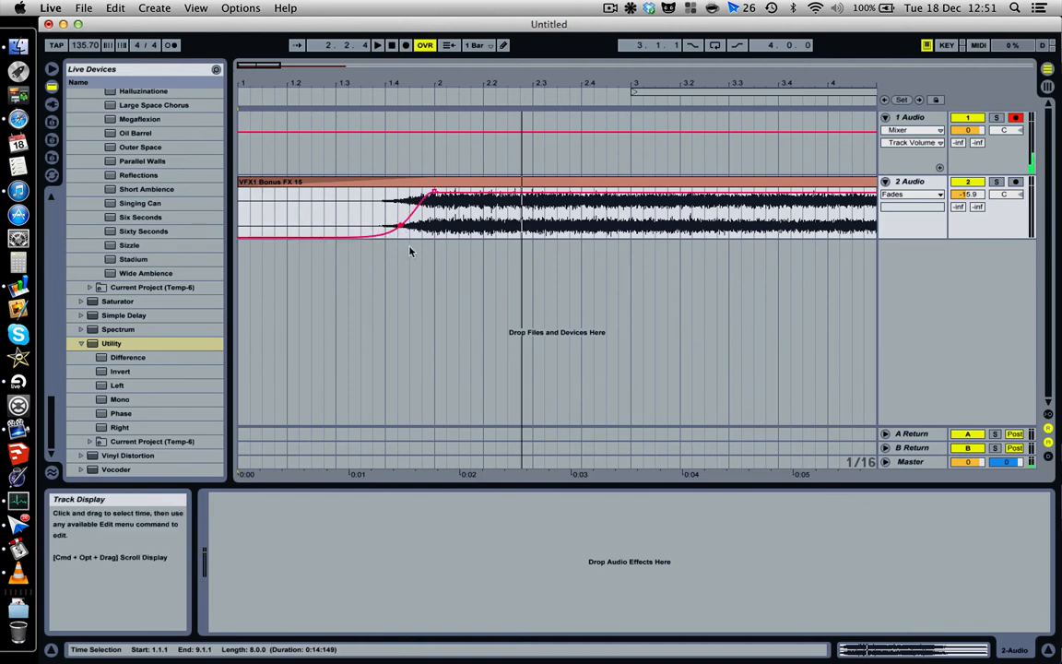
- Bend the fade-in curve the other way so it rises early, and play the clip from the start
drag(402, 229, 293, 207)
key(space)
key(space)
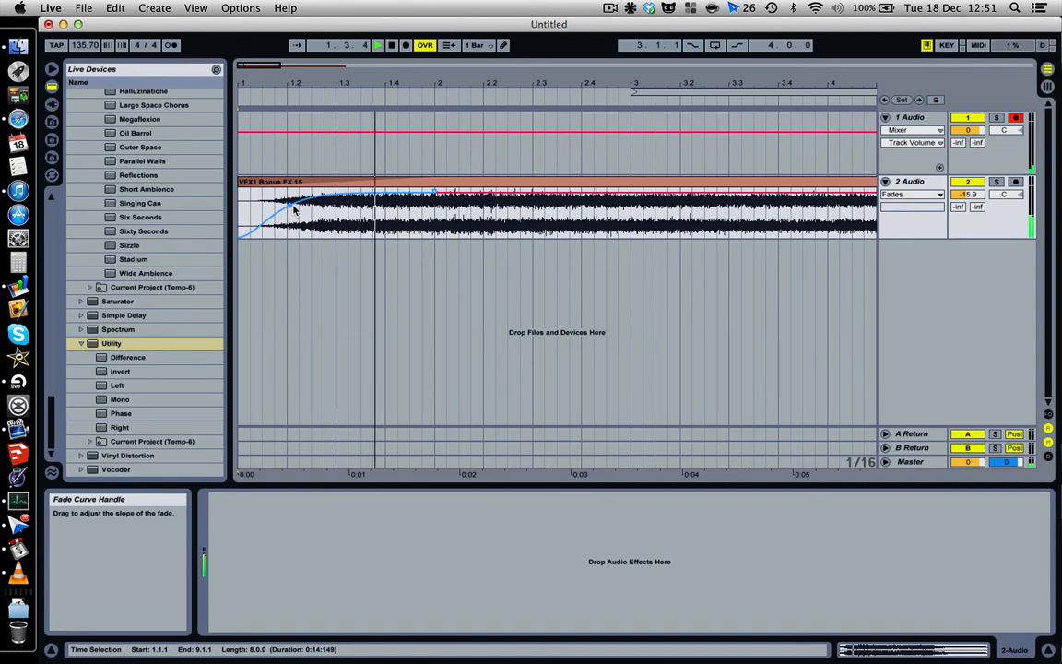
key(space)
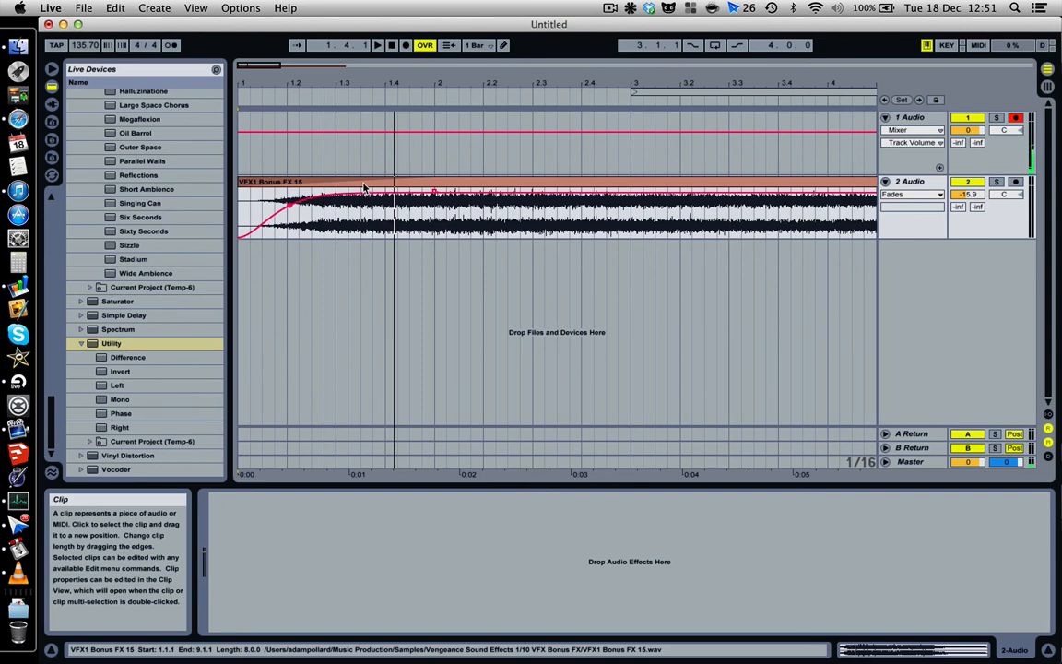
- Reshape the fade-in to a gentler, gradual curve and shorten it back to the clip's start
drag(281, 204, 265, 219)
drag(430, 277, 369, 213)
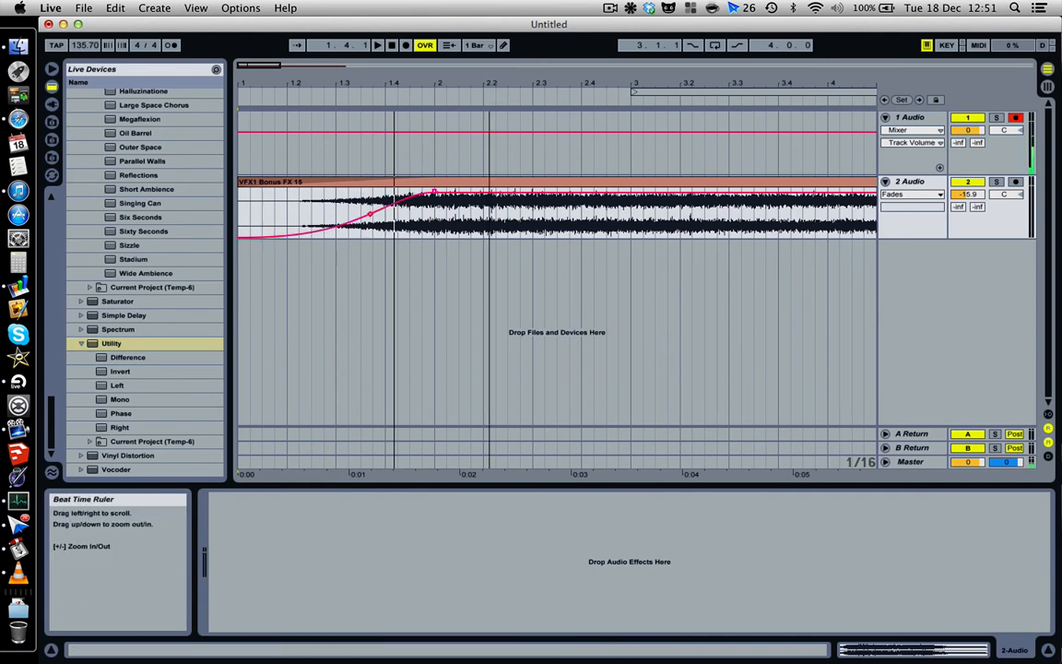
drag(445, 74, 270, 77)
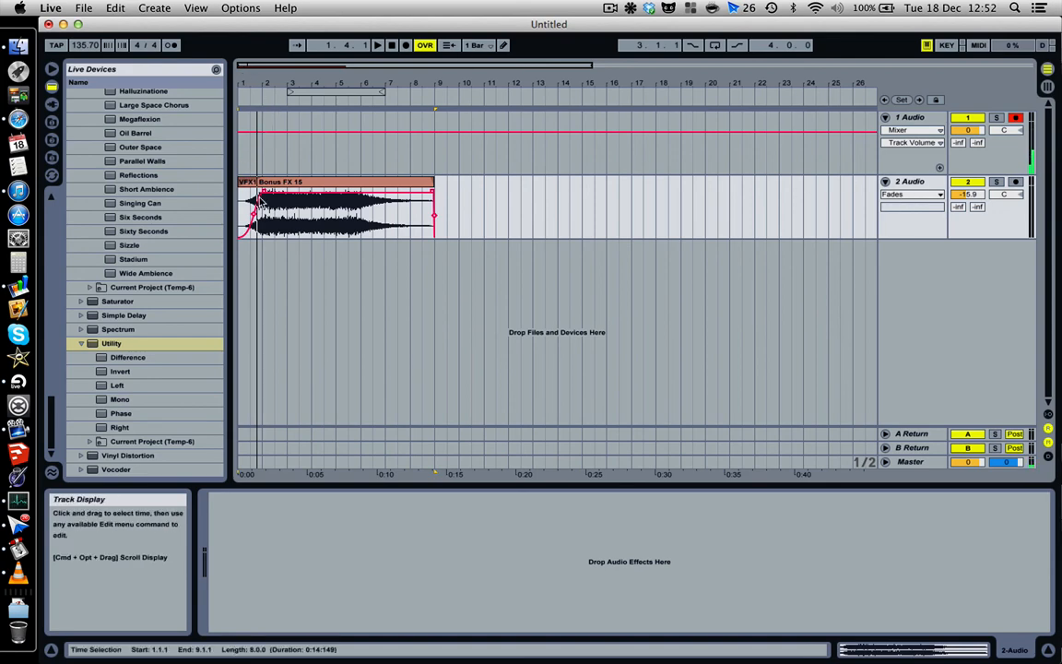
drag(263, 191, 158, 190)
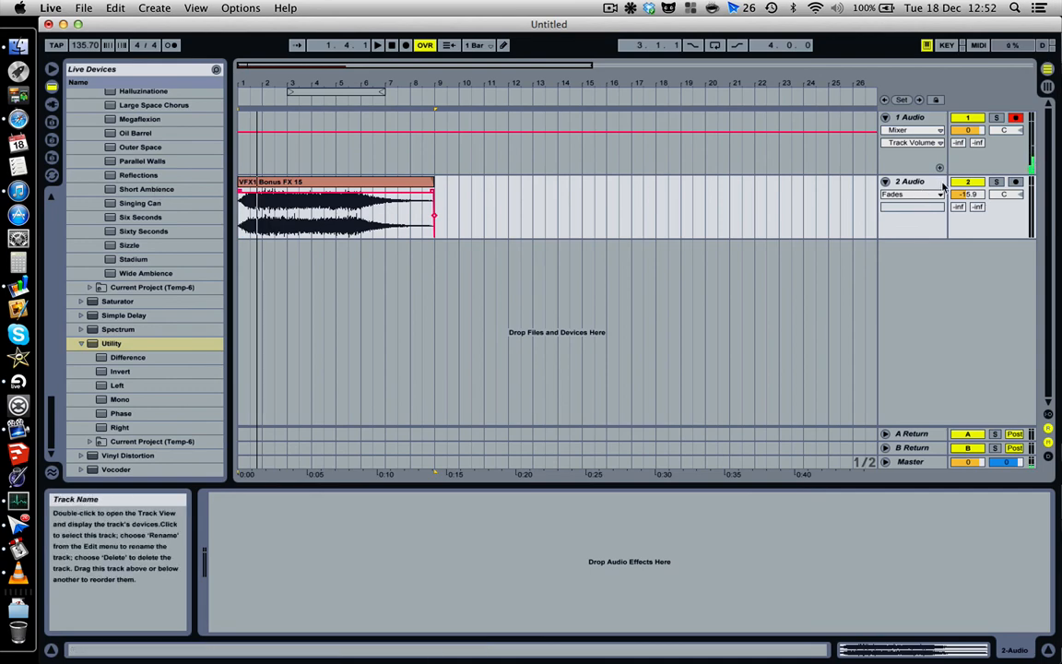
- Set track 2's envelope display to None and back to Fades
click(915, 193)
click(894, 203)
click(894, 194)
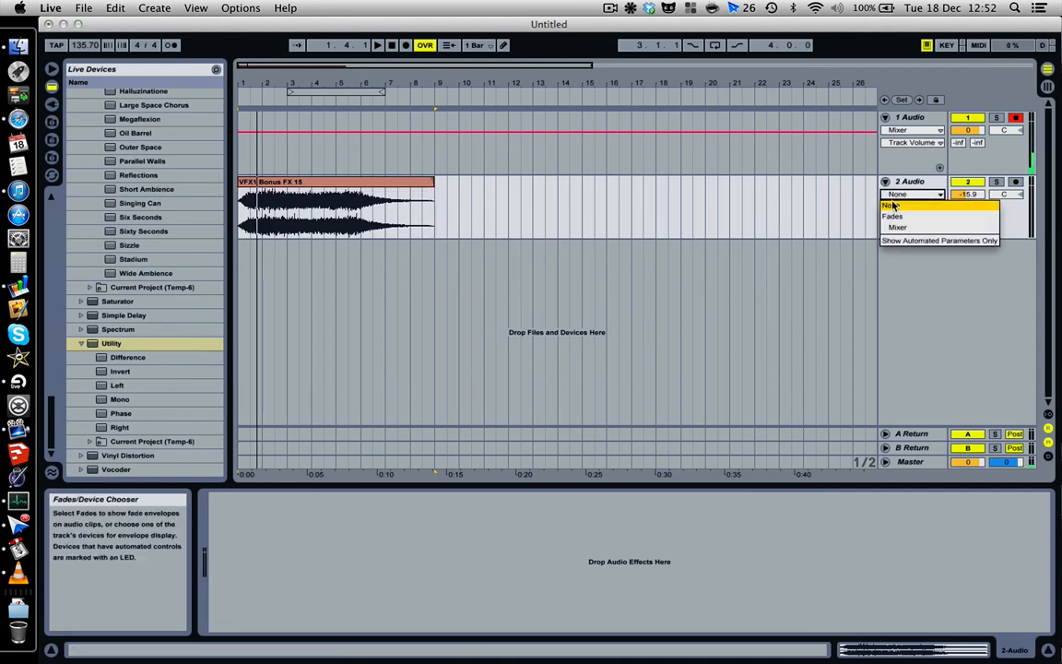
click(896, 213)
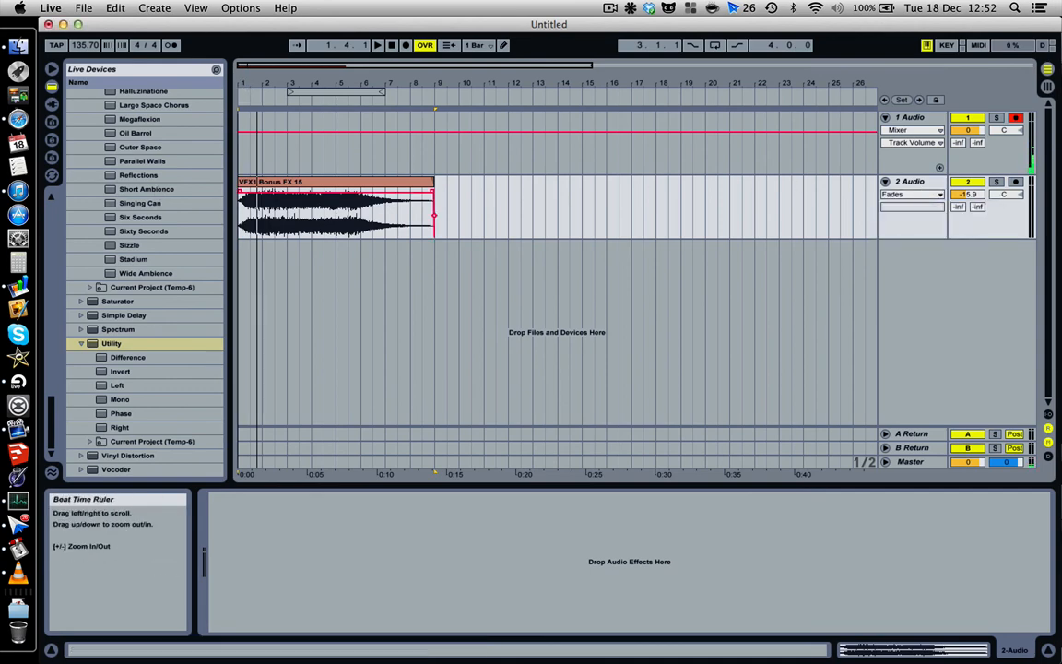
- Lengthen the clip's fade-in to about 0.3 s and bend its curve so it rises late and steeply
drag(243, 85, 243, 314)
drag(241, 195, 590, 195)
drag(479, 216, 360, 216)
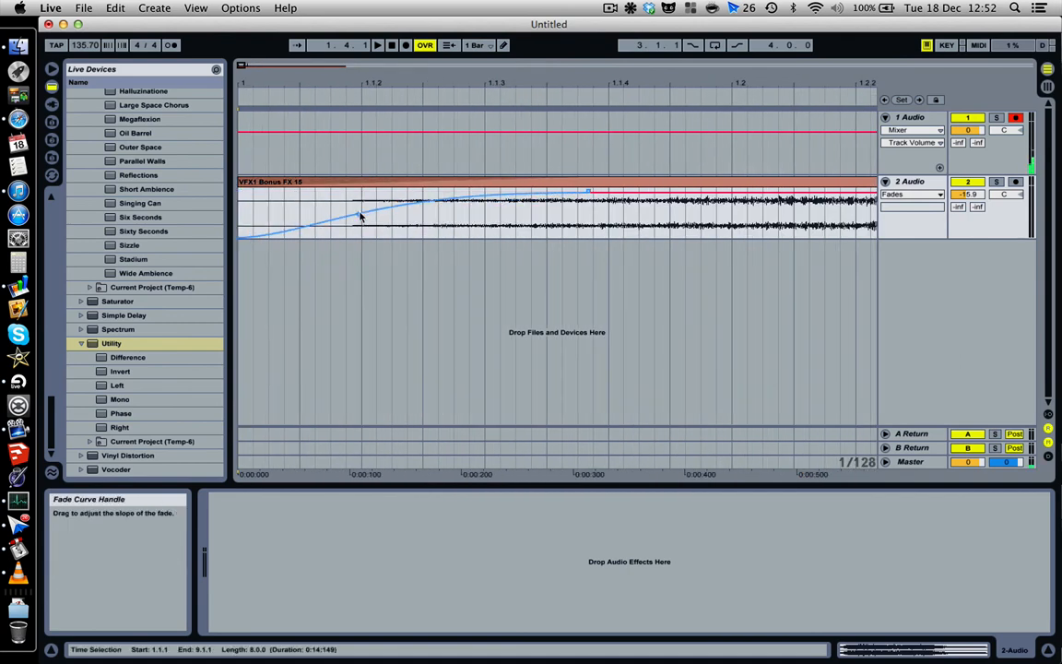
drag(622, 83, 281, 82)
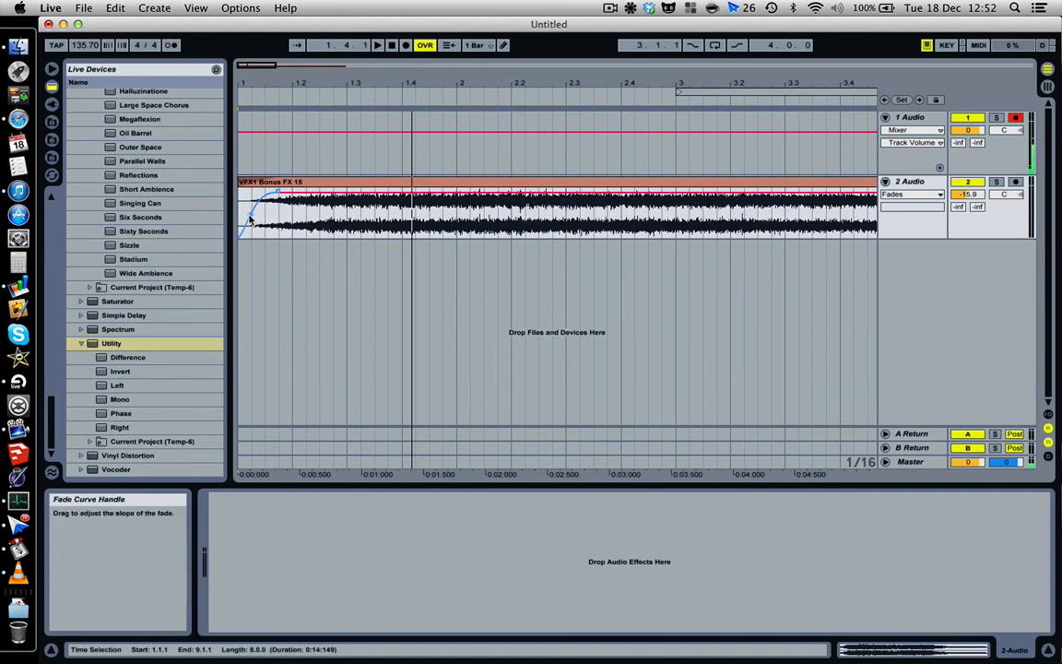
drag(250, 215, 280, 229)
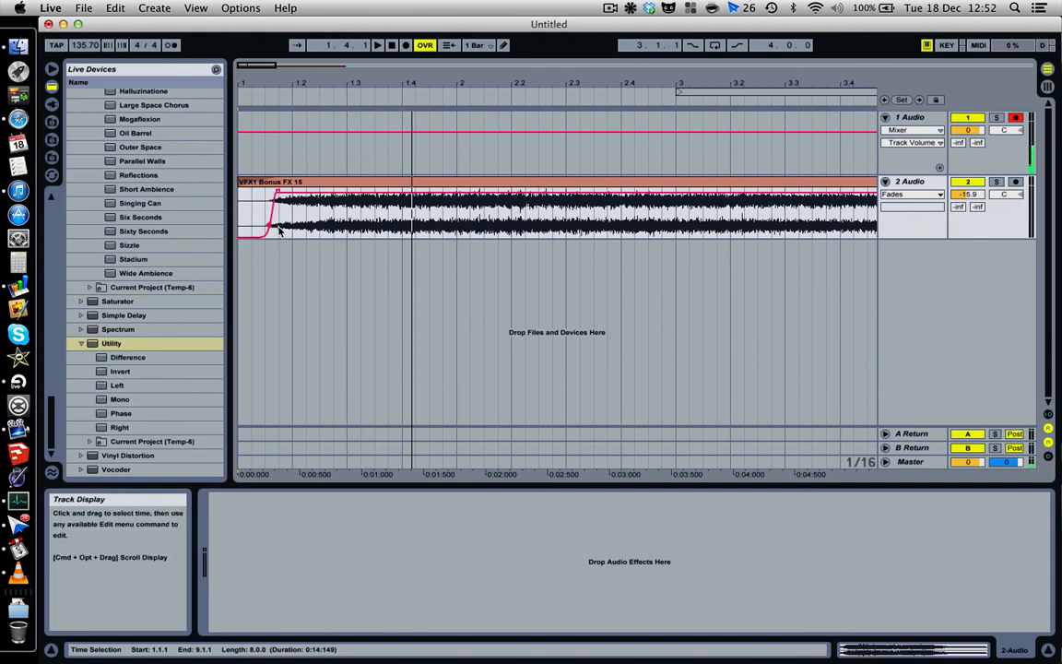
- Delete the VFX1 Bonus FX 15 clip from track 2 in the arrangement
drag(444, 76, 293, 78)
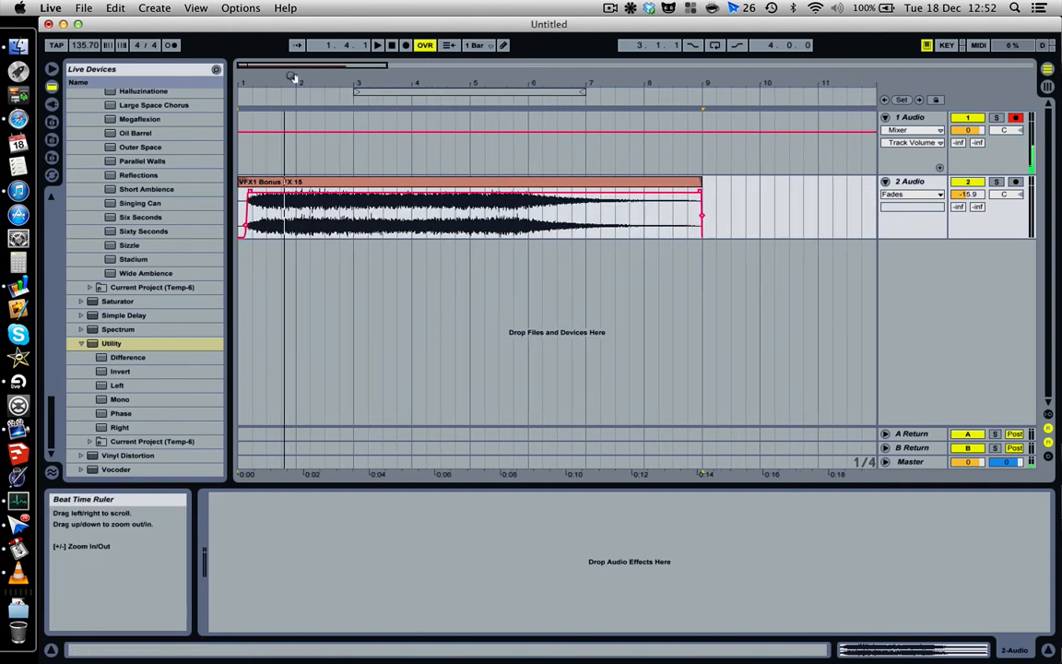
click(394, 189)
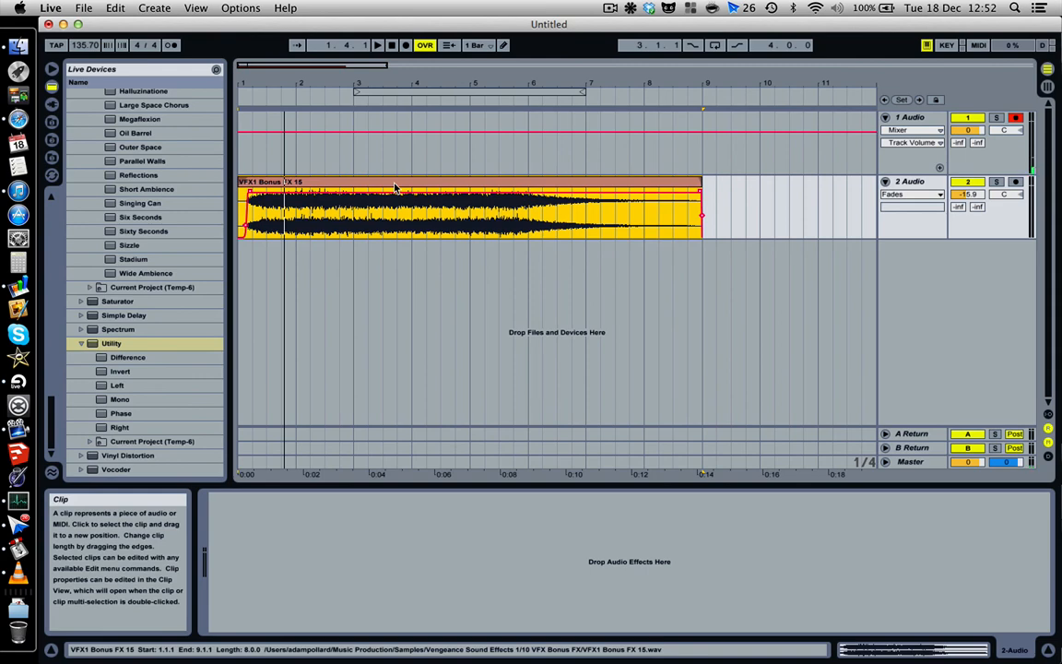
key(Delete)
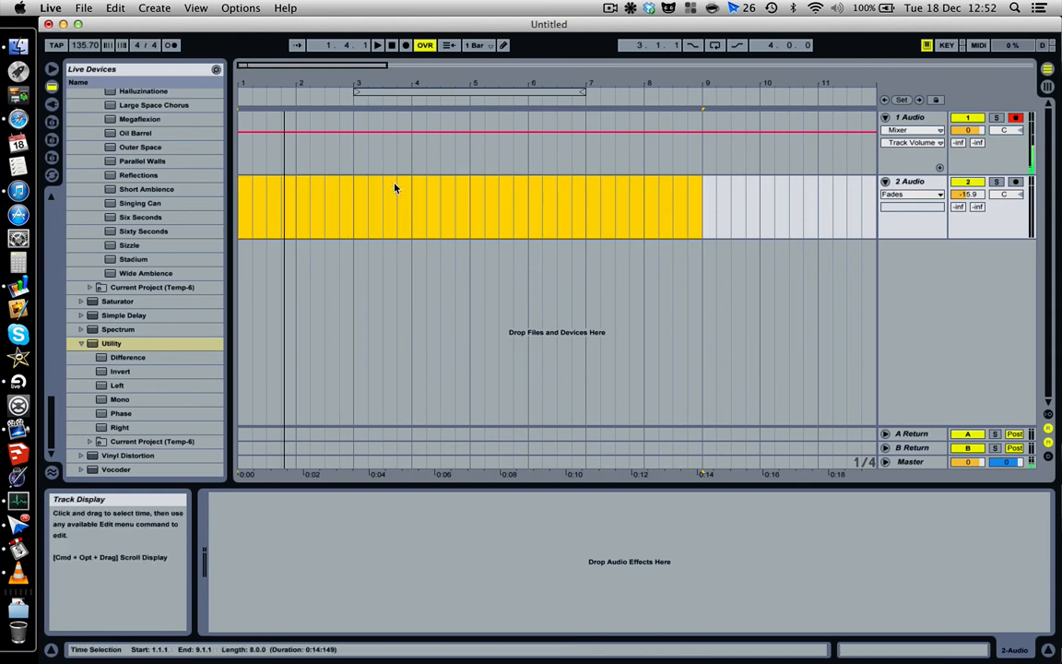
click(609, 7)
click(608, 7)
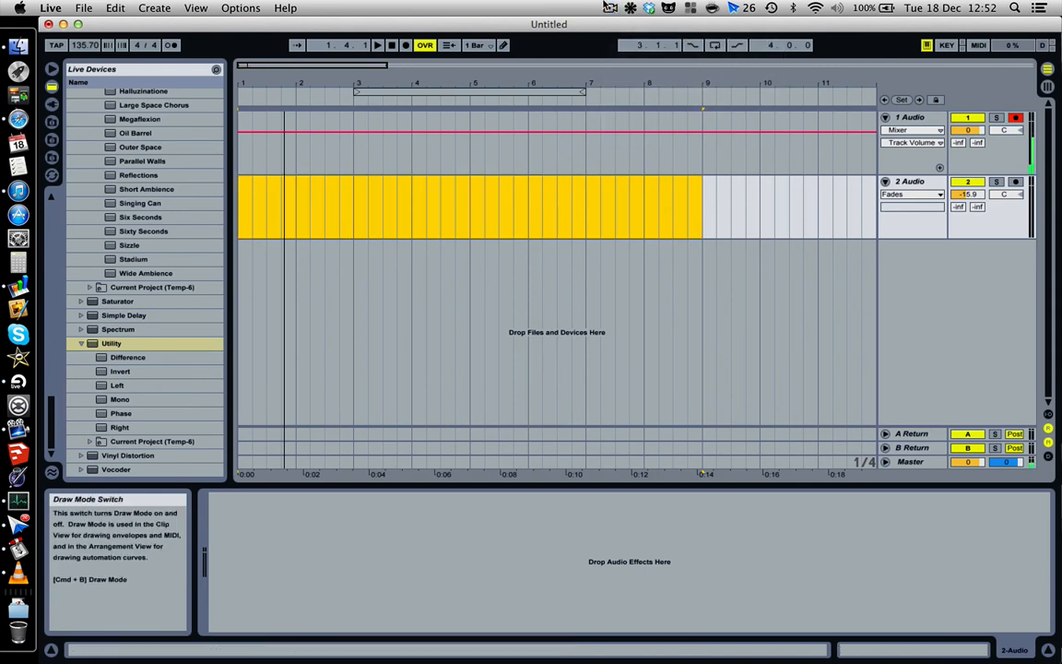